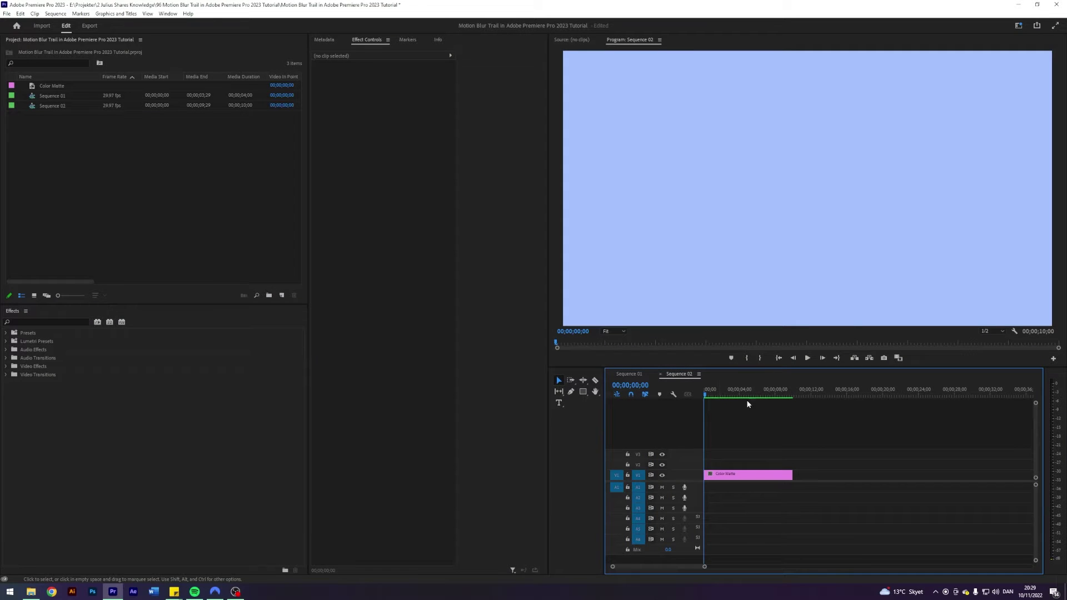
# Deselect the Color Matte and start a text box on the frame with the Type tool
pyautogui.click(711, 475)
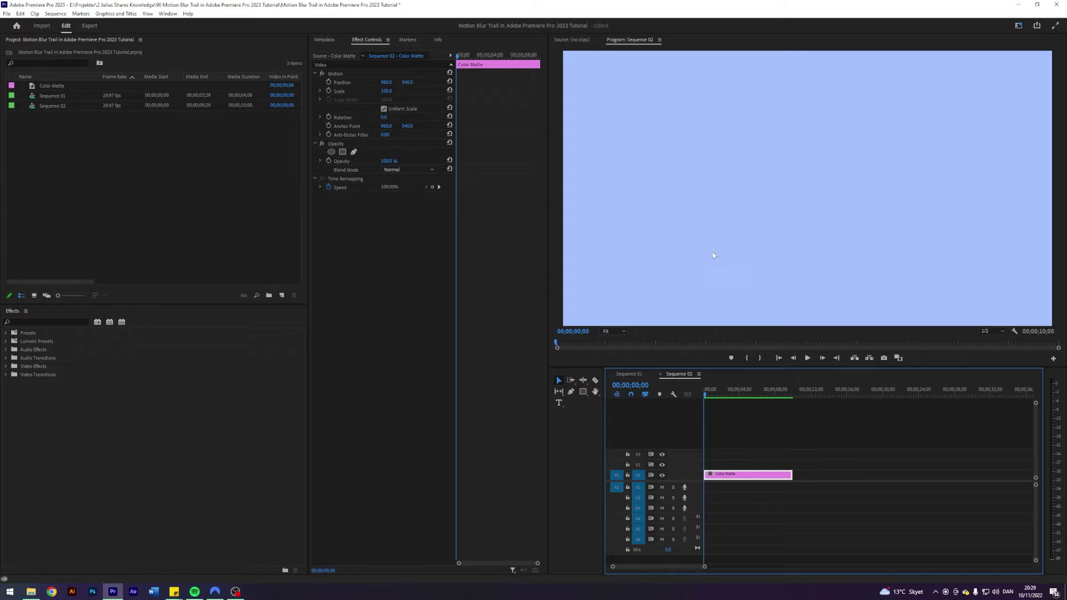
pyautogui.click(748, 442)
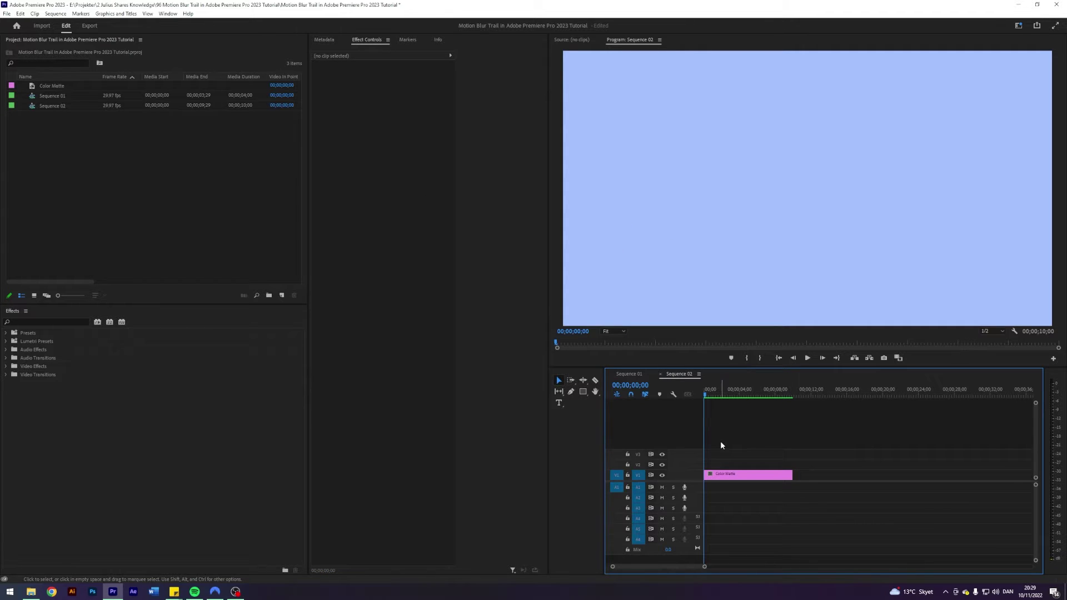
pyautogui.press('t')
pyautogui.click(636, 187)
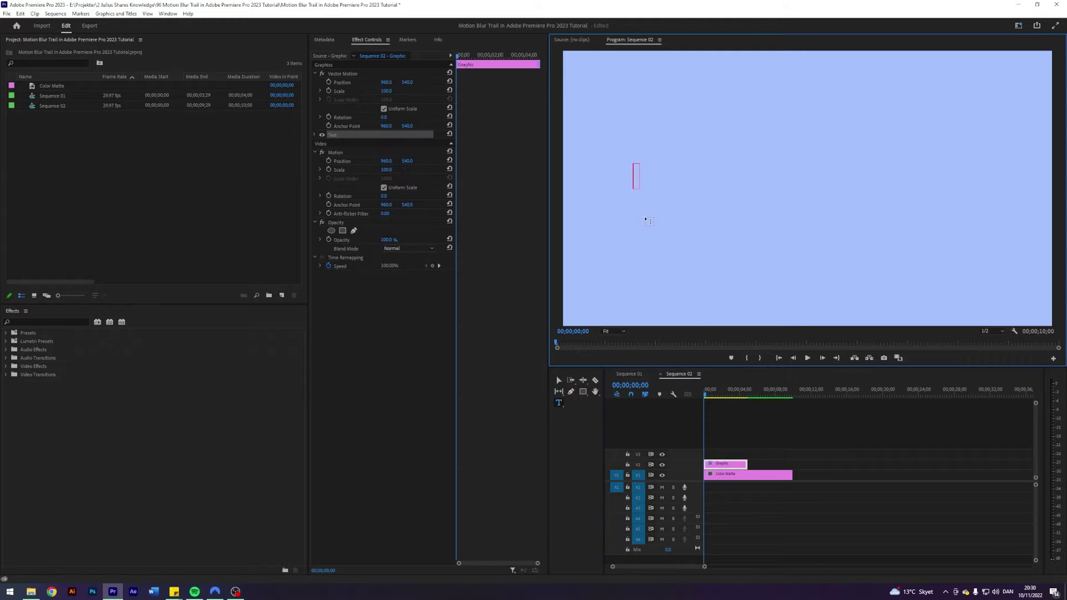
# Type the title 'MOTION TRAIL' in capitals and finish editing it
pyautogui.write('motion')
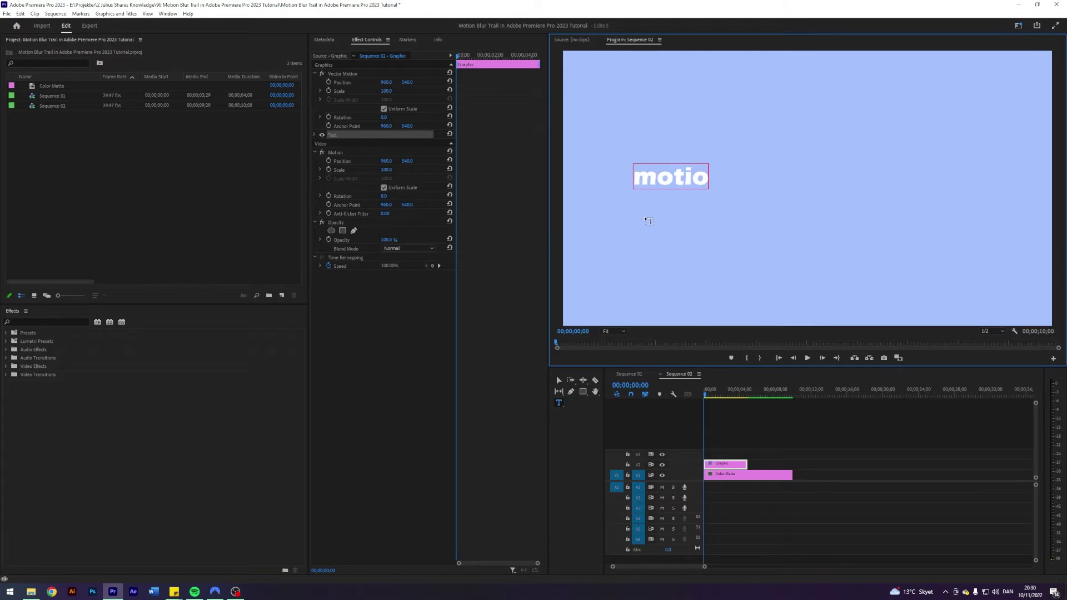
pyautogui.press('BackSpace')
pyautogui.press('BackSpace')
pyautogui.press('BackSpace')
pyautogui.press('BackSpace')
pyautogui.press('BackSpace')
pyautogui.press('BackSpace')
pyautogui.write('MOTION TRAIL')
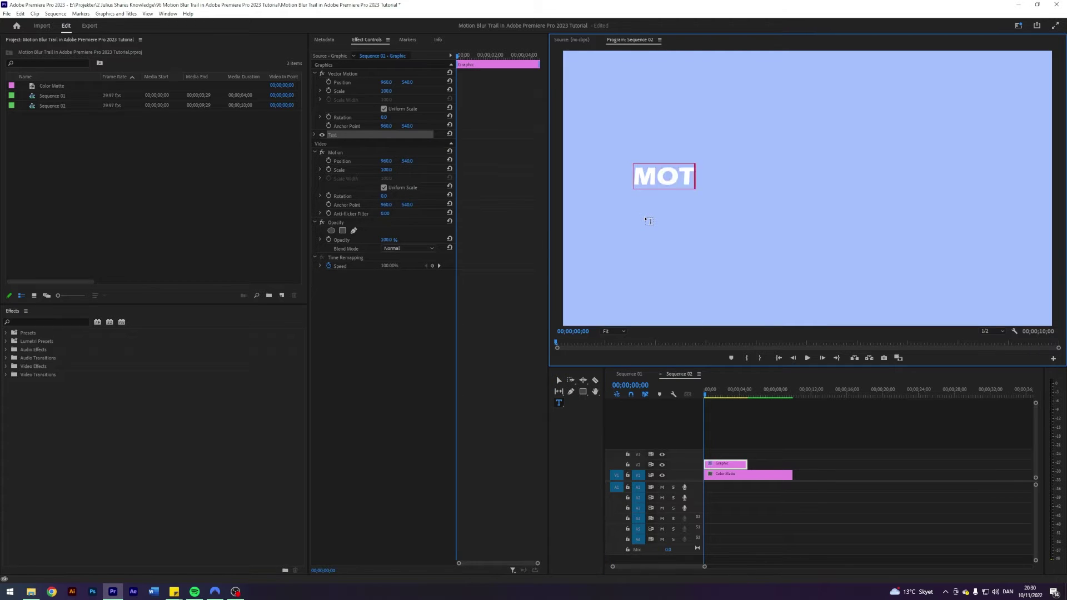
pyautogui.click(558, 380)
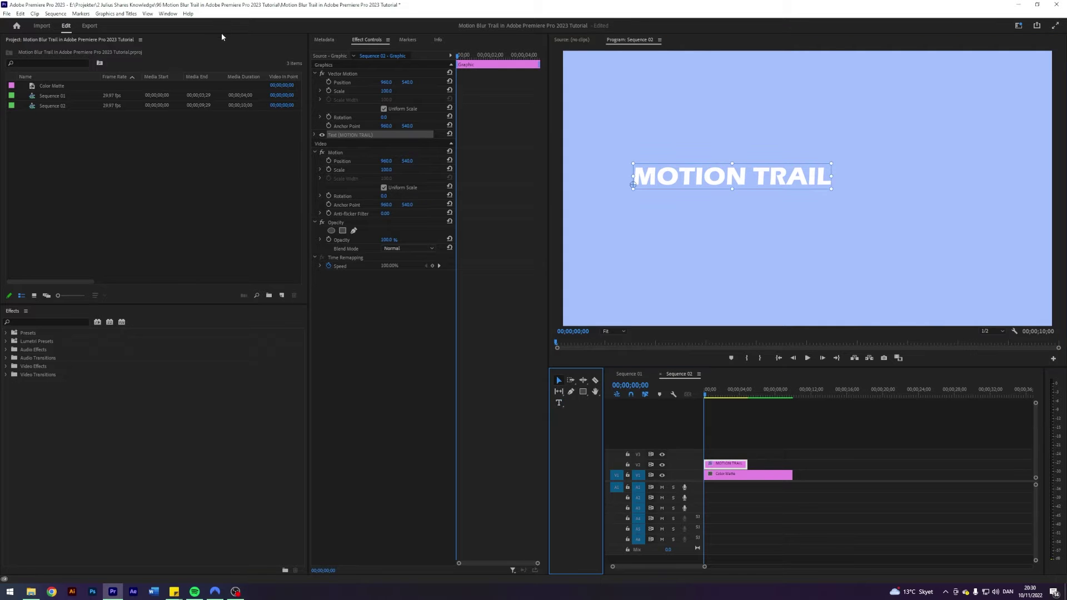
pyautogui.click(177, 14)
# Set the MOTION TRAIL title's scale to 125 in Essential Graphics
pyautogui.click(201, 167)
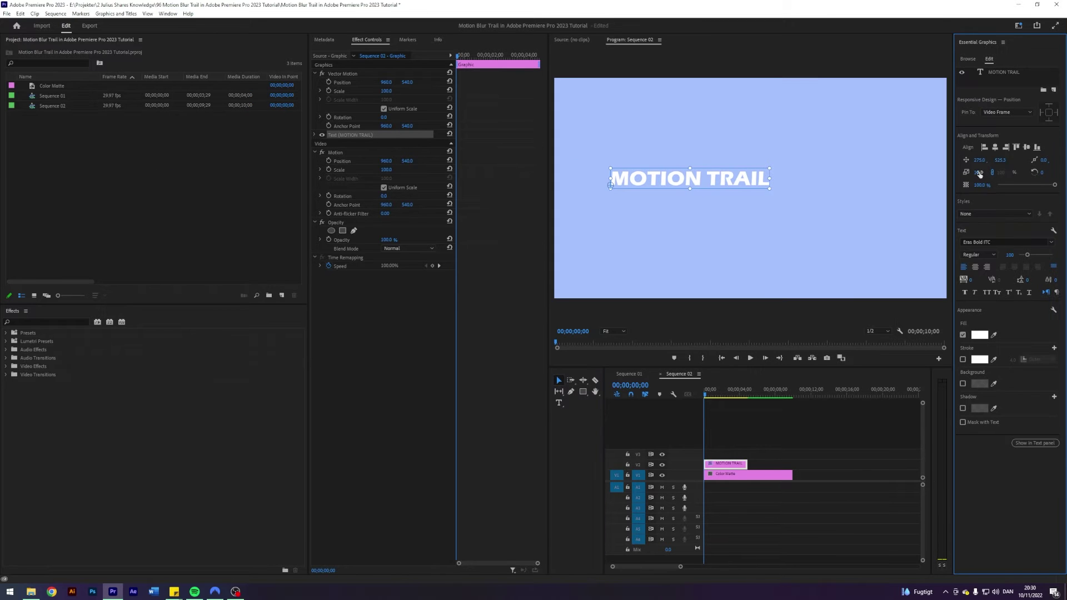
pyautogui.click(978, 173)
pyautogui.write('125')
pyautogui.press('Return')
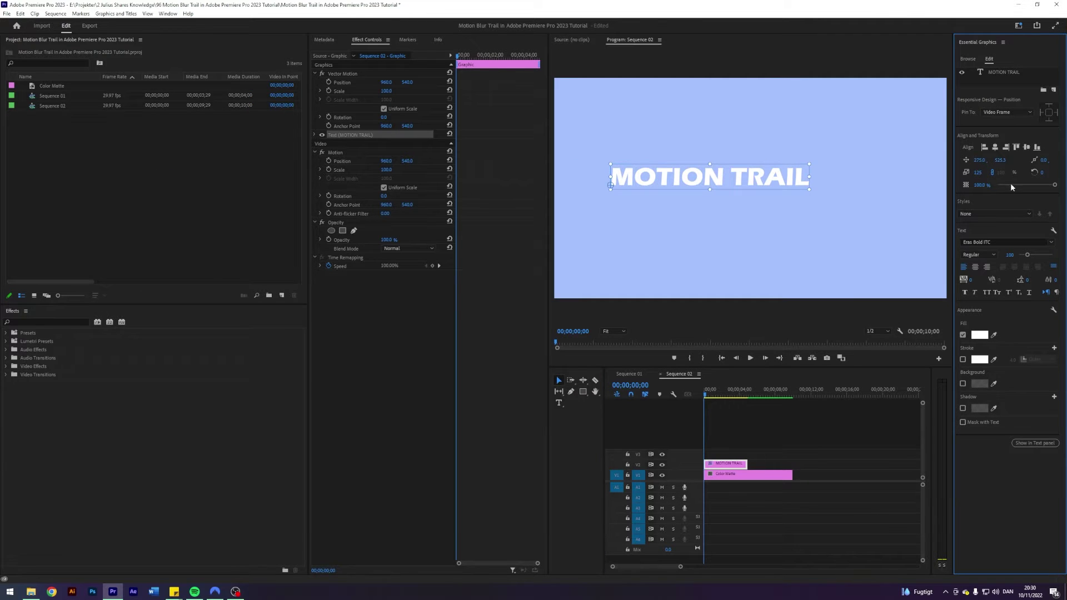
# Centre the title horizontally and vertically in the frame, then deselect it
pyautogui.click(995, 147)
pyautogui.click(1026, 148)
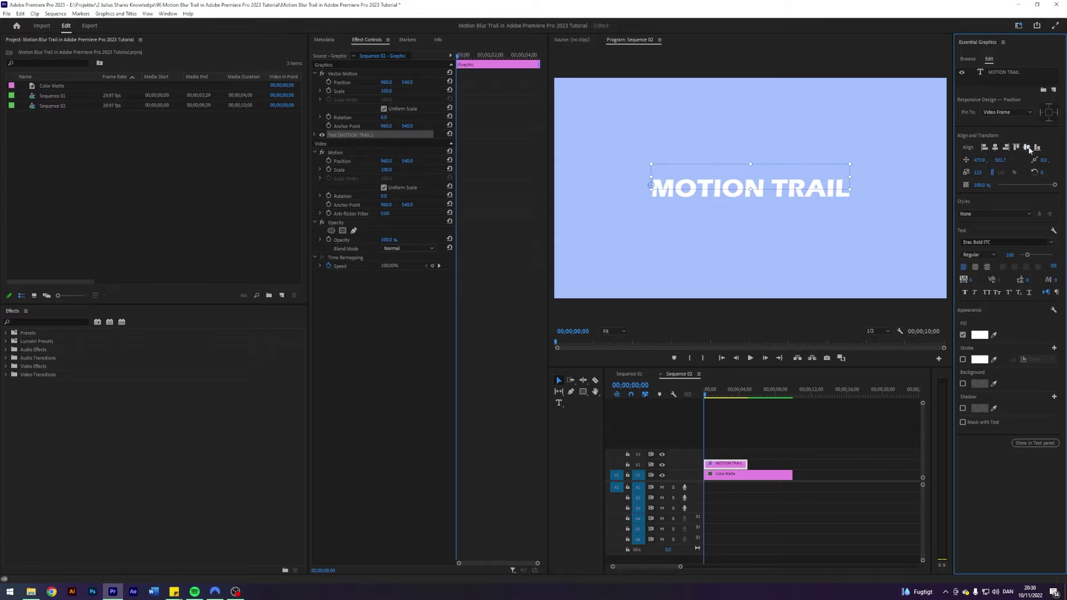
pyautogui.click(867, 433)
pyautogui.rightClick(975, 43)
# Extend the title clip to the matte's length and keyframe its position off-frame bottom-left at 0 s
pyautogui.click(984, 50)
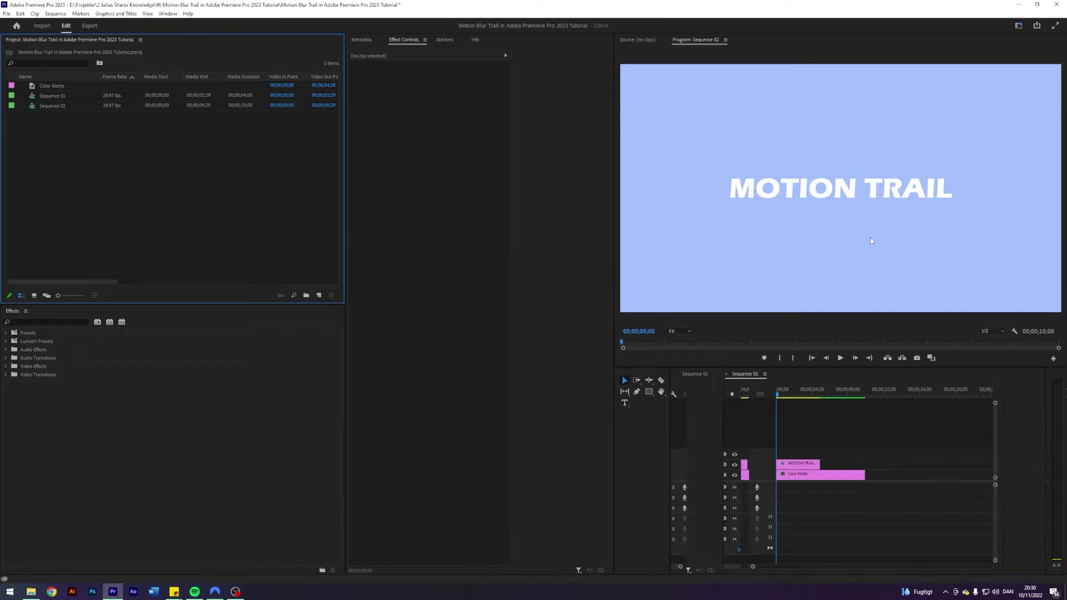
pyautogui.moveTo(812, 464); pyautogui.dragTo(857, 464)
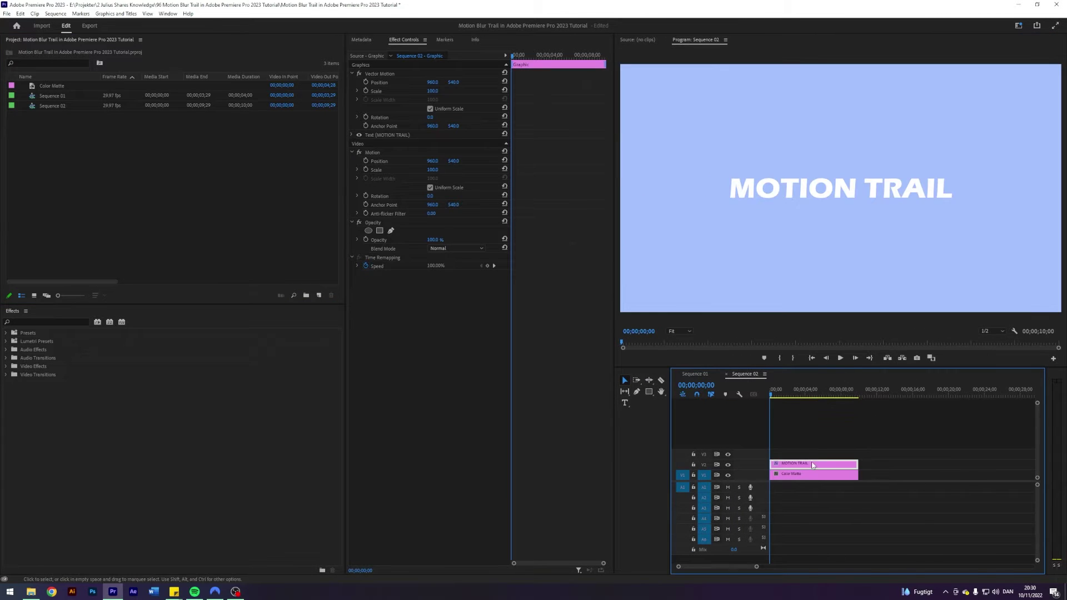
pyautogui.click(378, 74)
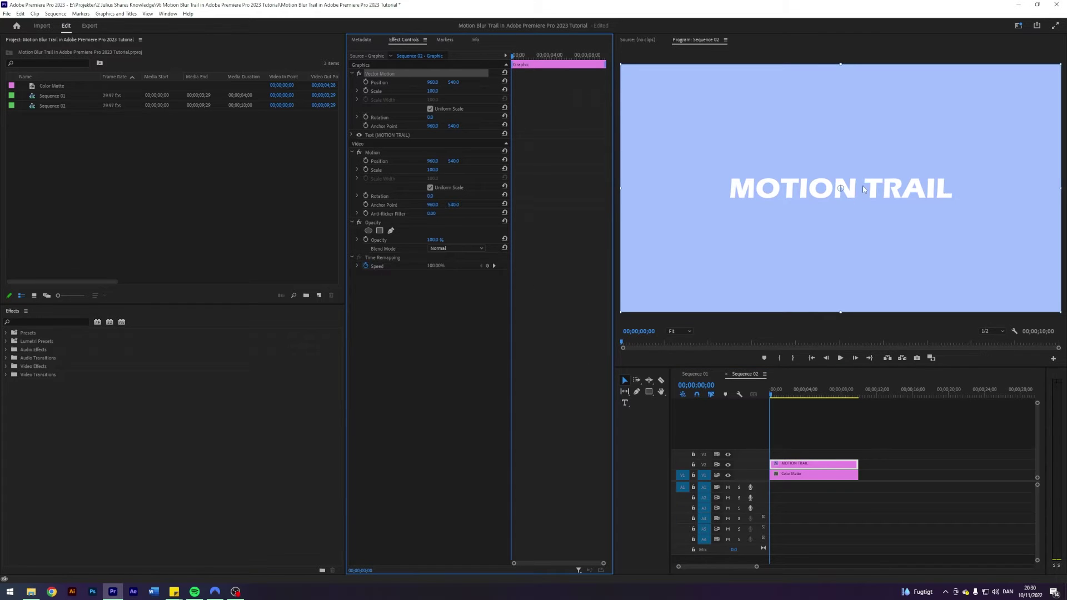
pyautogui.moveTo(873, 193); pyautogui.dragTo(563, 328)
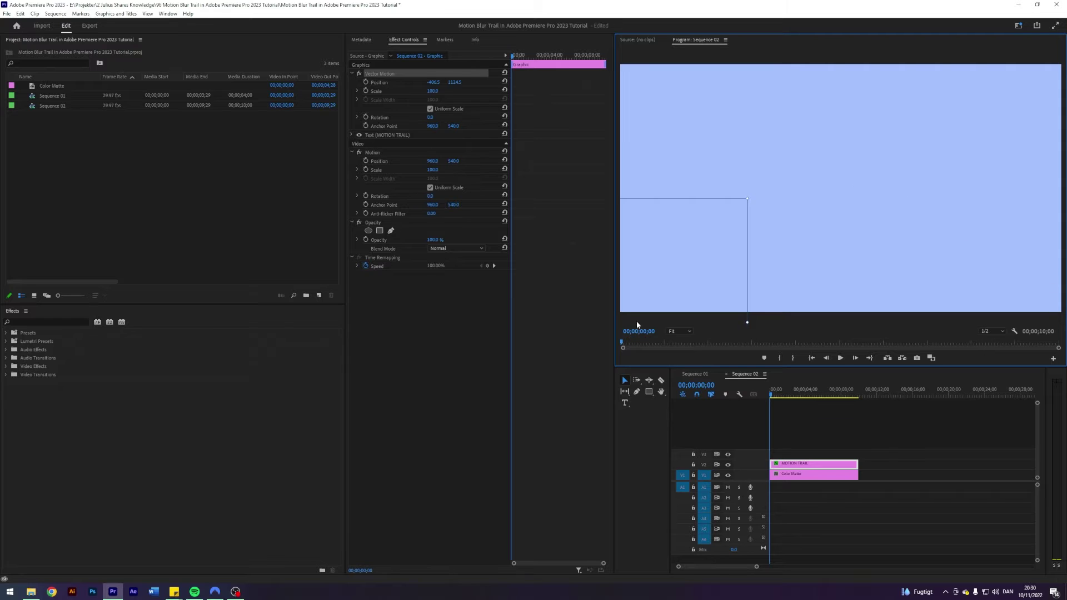
pyautogui.click(366, 82)
# At 3 seconds, move the title off-frame to the right for the end position keyframe
pyautogui.click(647, 331)
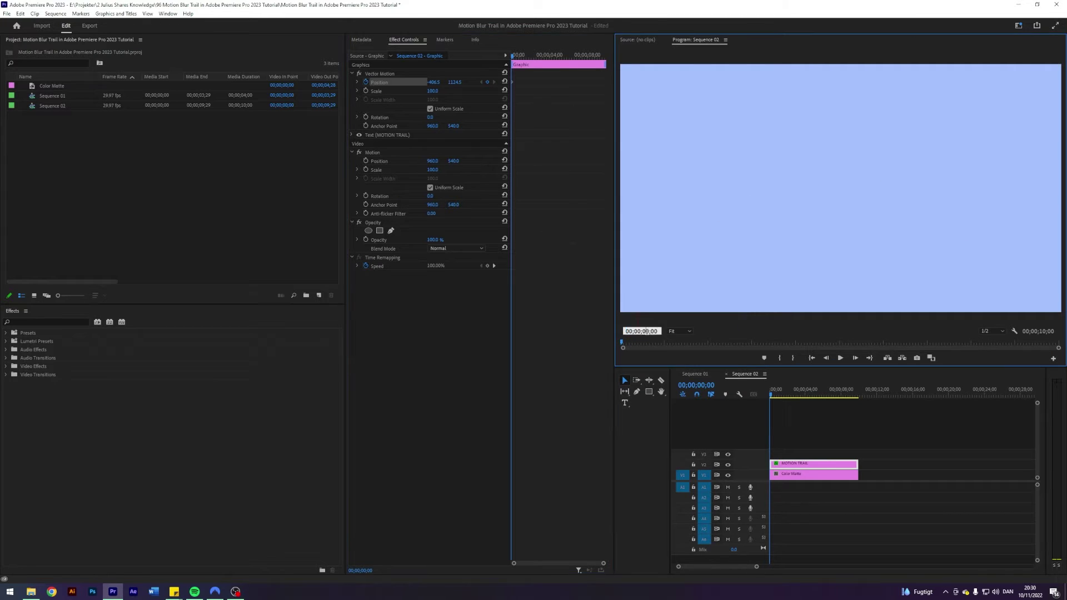
pyautogui.write('300')
pyautogui.press('Return')
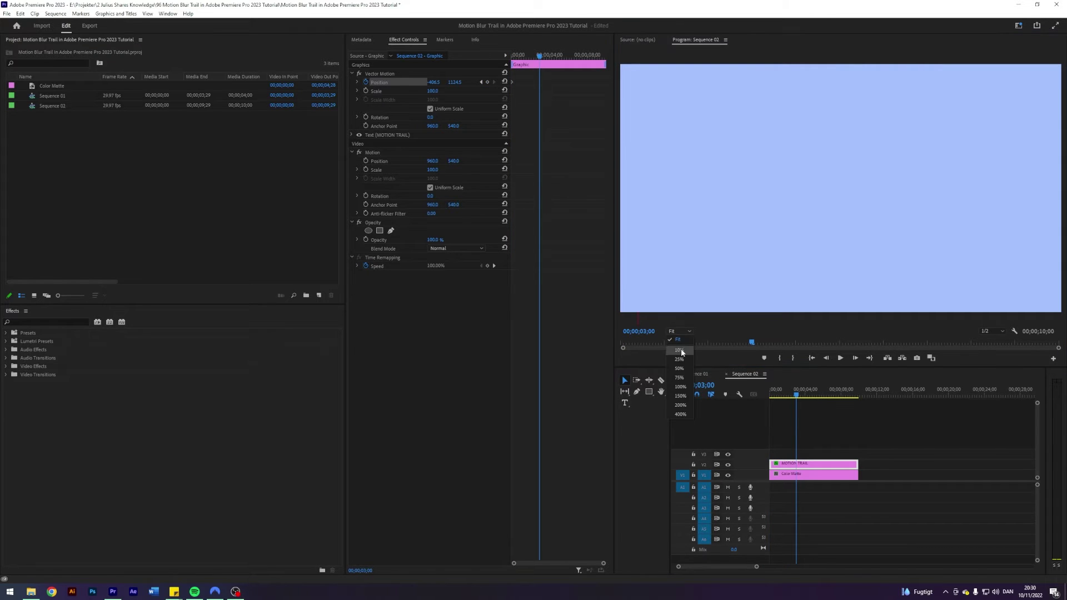
pyautogui.click(398, 76)
pyautogui.moveTo(640, 292); pyautogui.dragTo(768, 266)
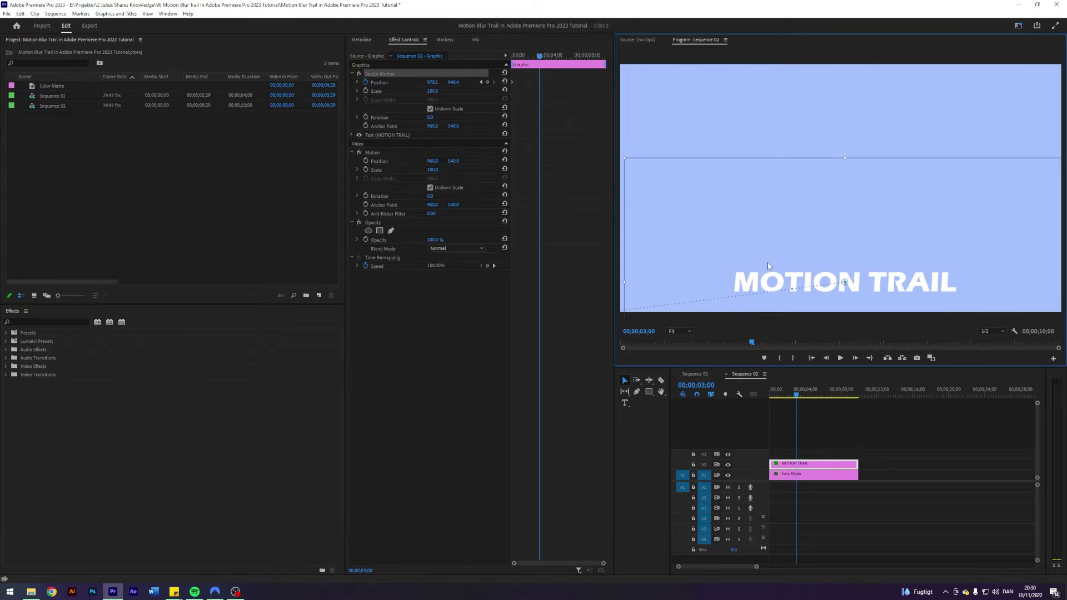
pyautogui.moveTo(957, 294); pyautogui.dragTo(1000, 299)
pyautogui.moveTo(931, 308); pyautogui.dragTo(1050, 313)
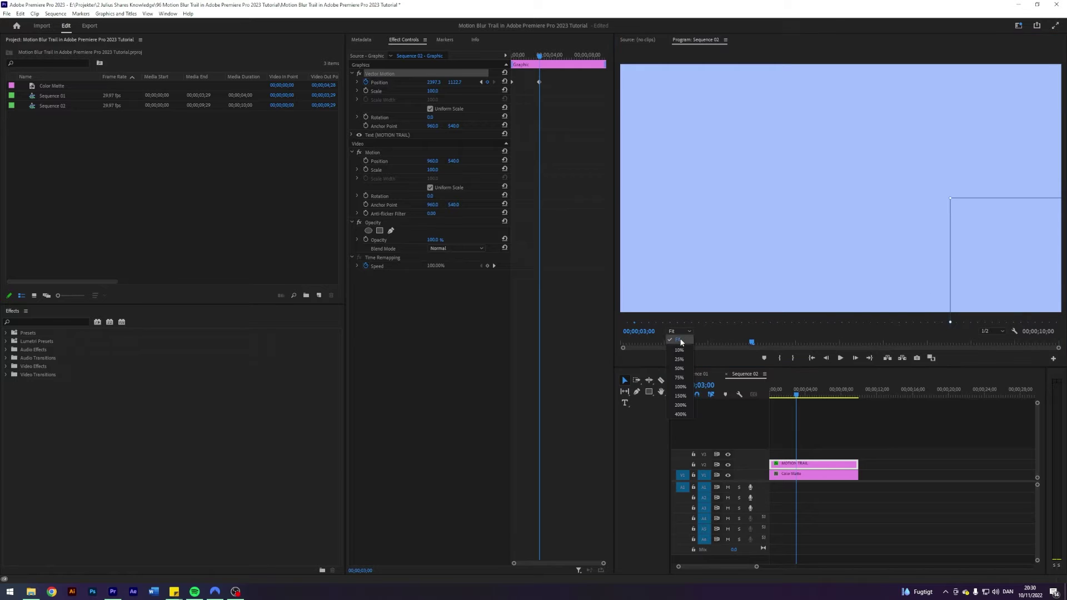
pyautogui.click(802, 432)
pyautogui.press('Home')
# Preview the straight motion and shrink the Program Monitor view to 50%
pyautogui.press('space')
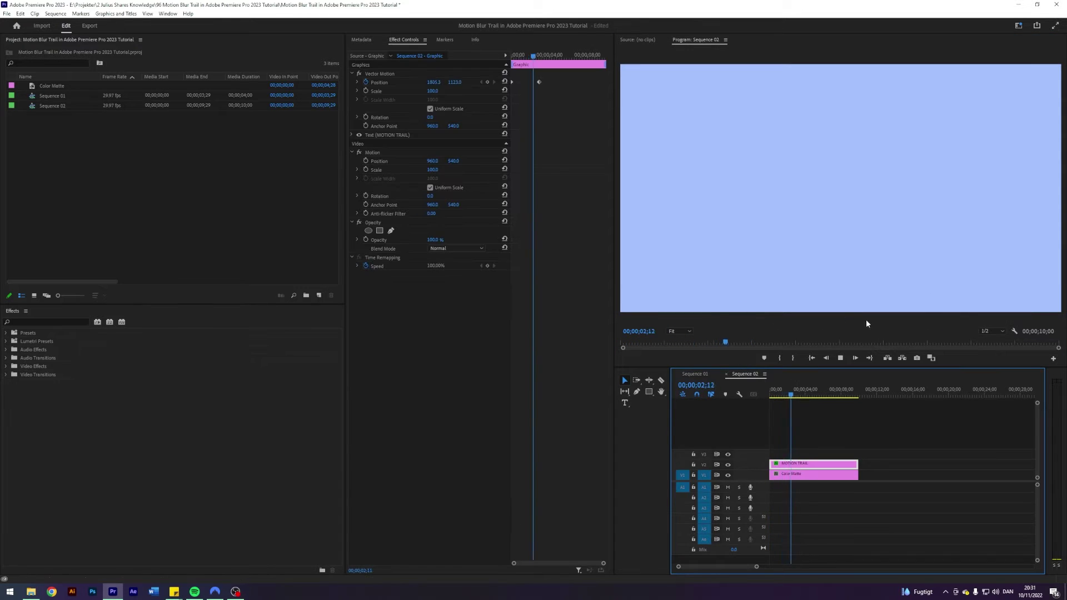
pyautogui.press('space')
pyautogui.press('Home')
pyautogui.click(679, 332)
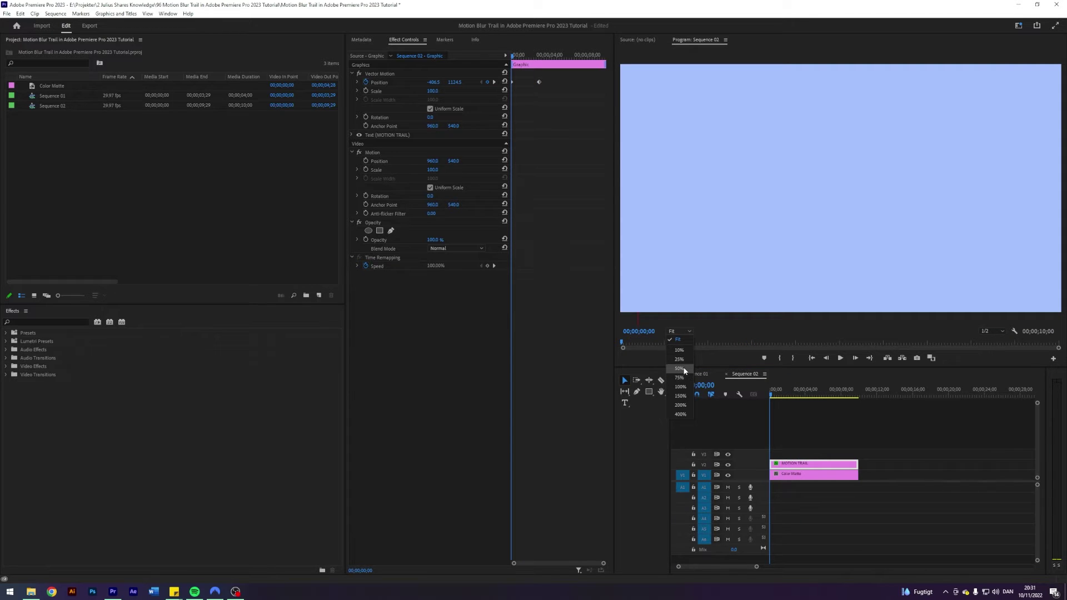
pyautogui.click(681, 368)
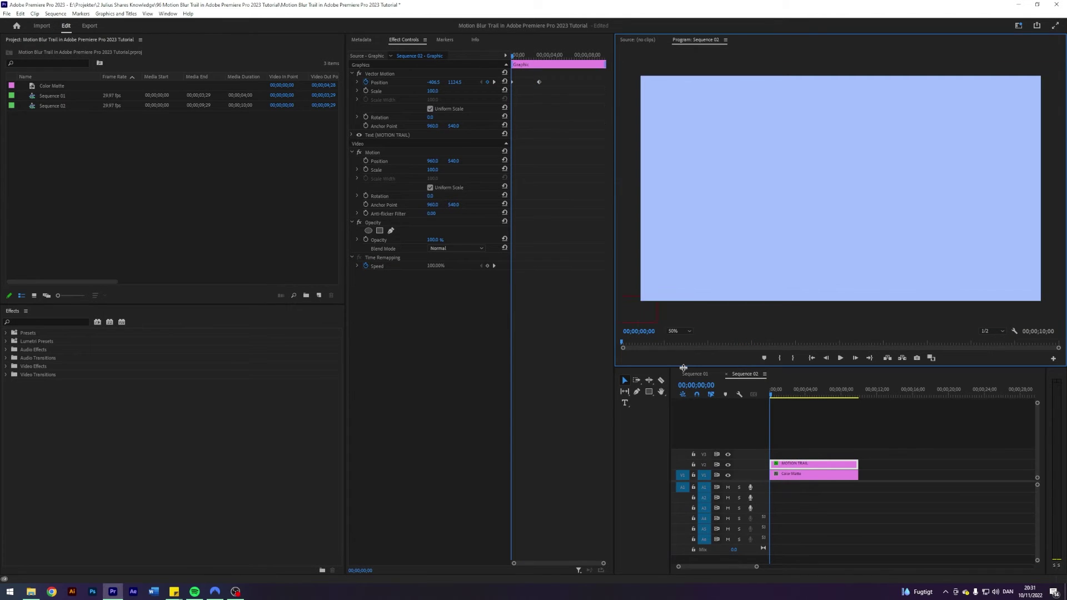
# At 25% zoom, drag the Vector Motion path's Bezier handles into an upward arch
pyautogui.click(383, 75)
pyautogui.click(679, 331)
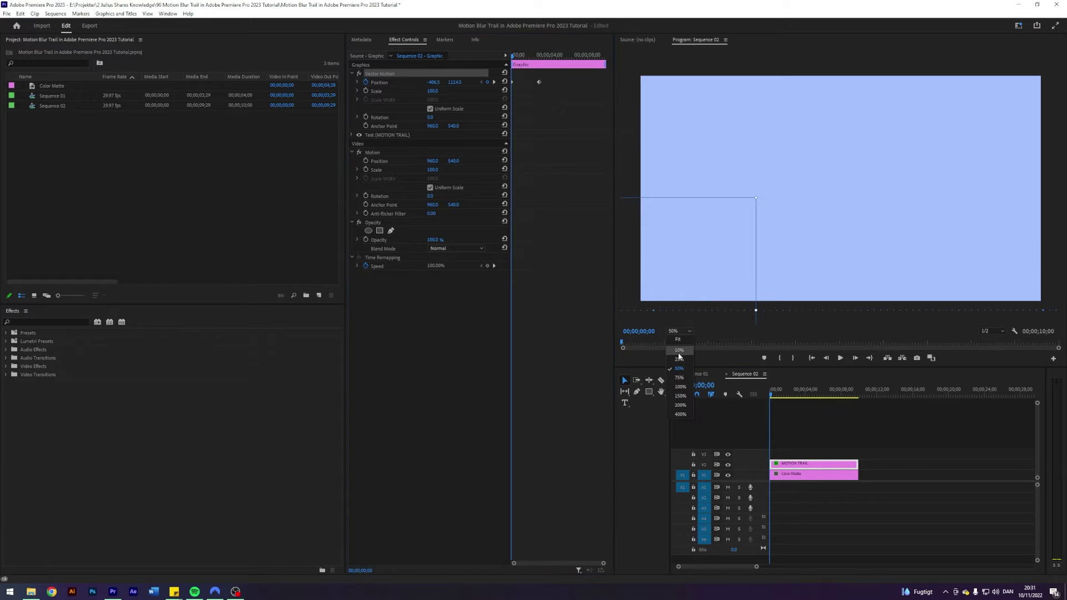
pyautogui.click(680, 359)
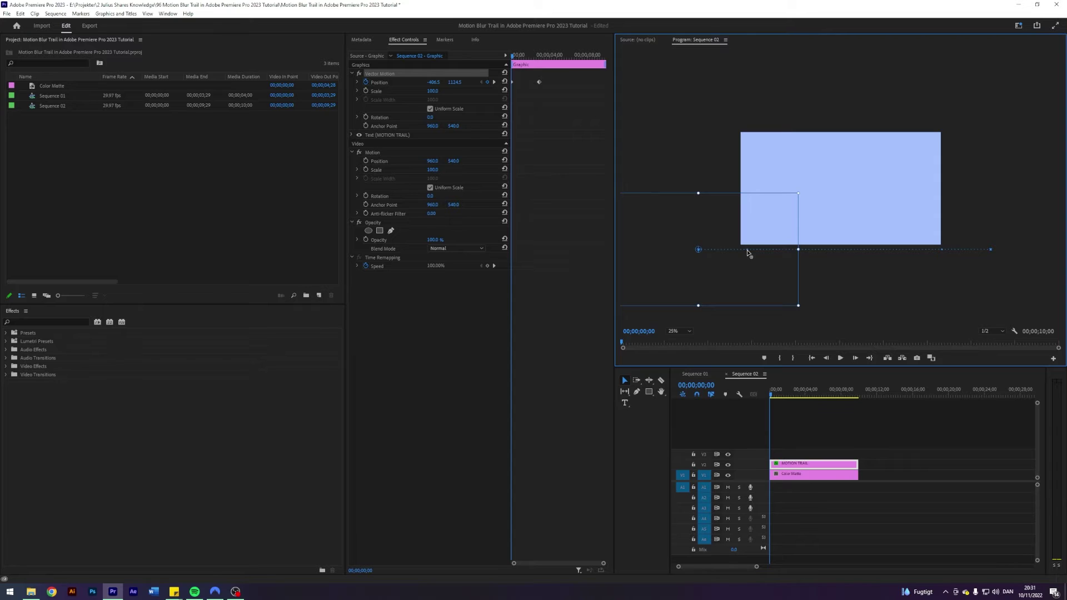
pyautogui.moveTo(742, 249); pyautogui.dragTo(831, 118)
pyautogui.moveTo(908, 167); pyautogui.dragTo(865, 122)
pyautogui.click(789, 425)
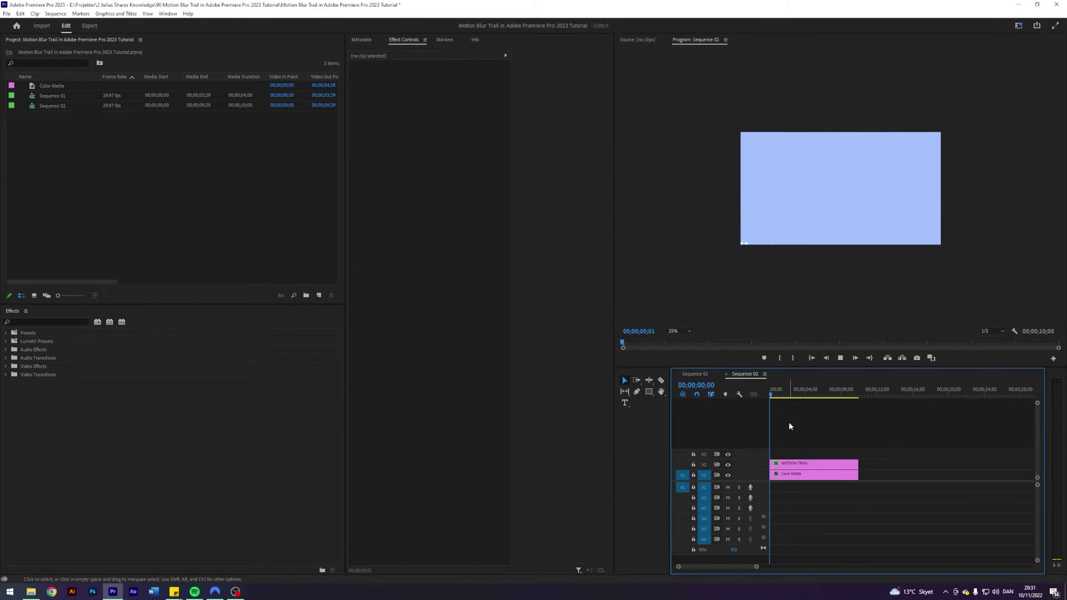
# Apply Ease In and Ease Out temporal interpolation to both Position keyframes
pyautogui.press('space')
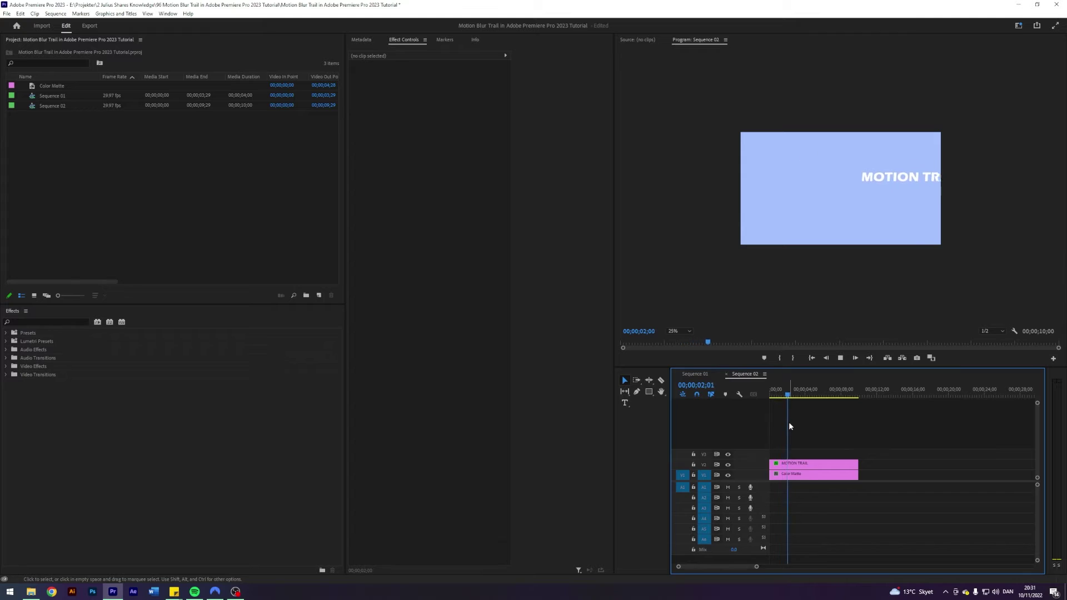
pyautogui.press('space')
pyautogui.click(794, 465)
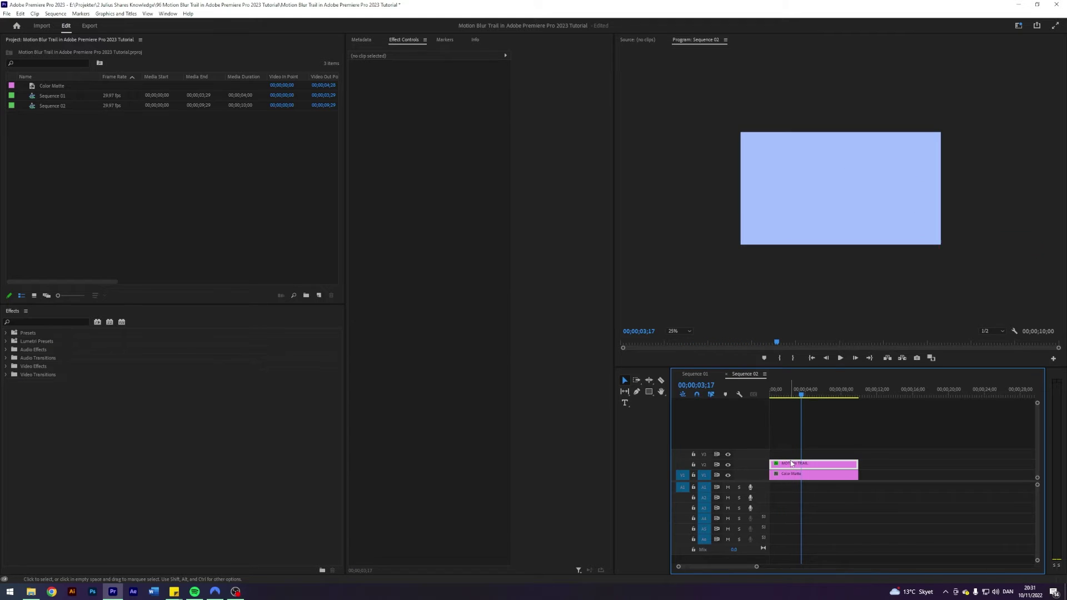
pyautogui.moveTo(545, 56); pyautogui.dragTo(512, 56)
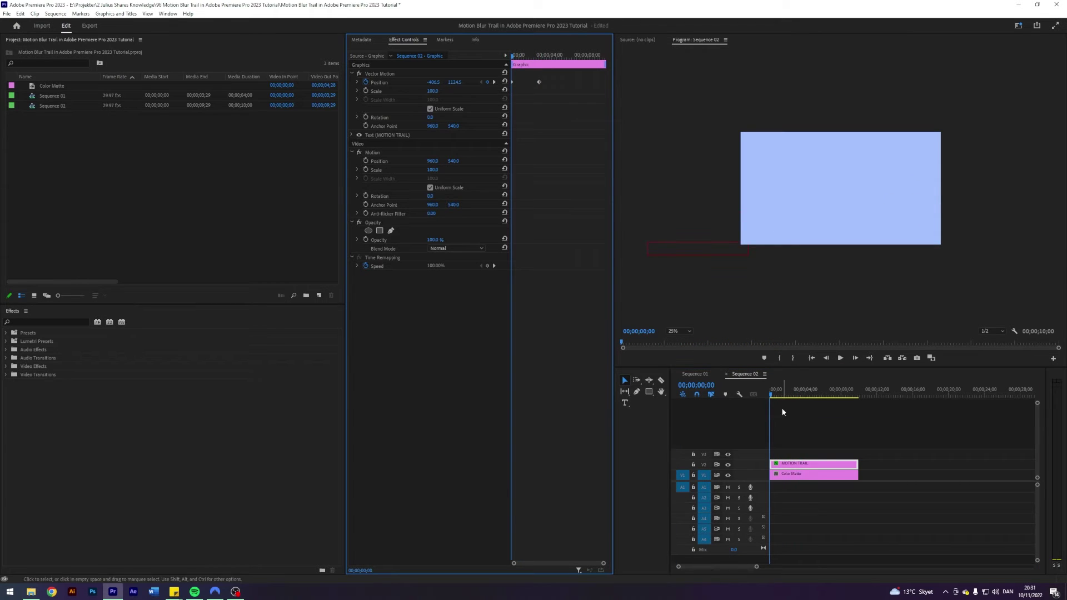
pyautogui.moveTo(567, 114); pyautogui.dragTo(512, 70)
pyautogui.rightClick(540, 83)
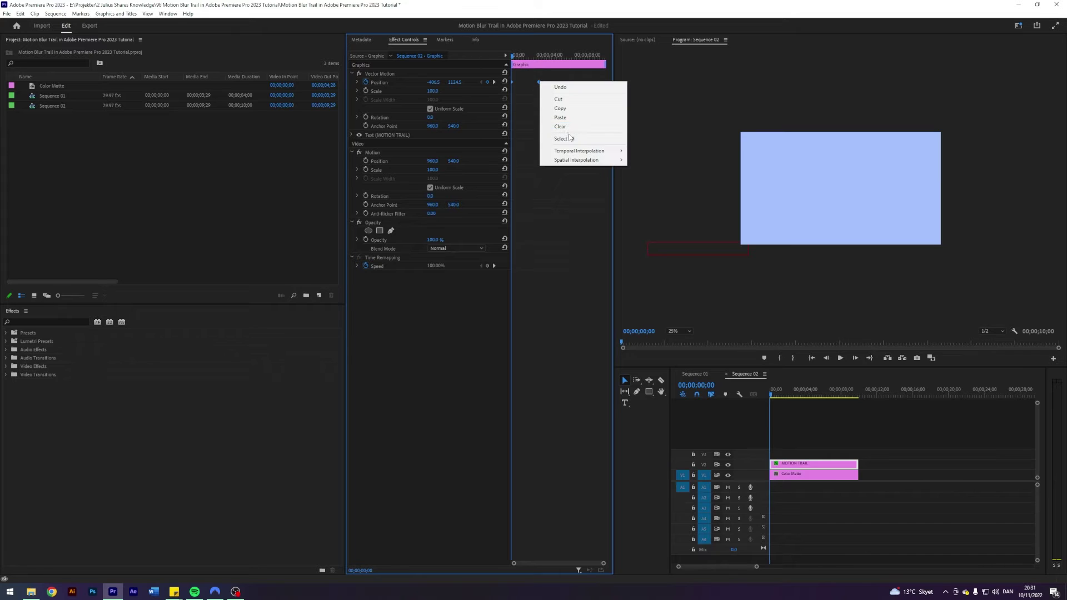
pyautogui.moveTo(567, 154)
pyautogui.click(649, 202)
pyautogui.rightClick(541, 84)
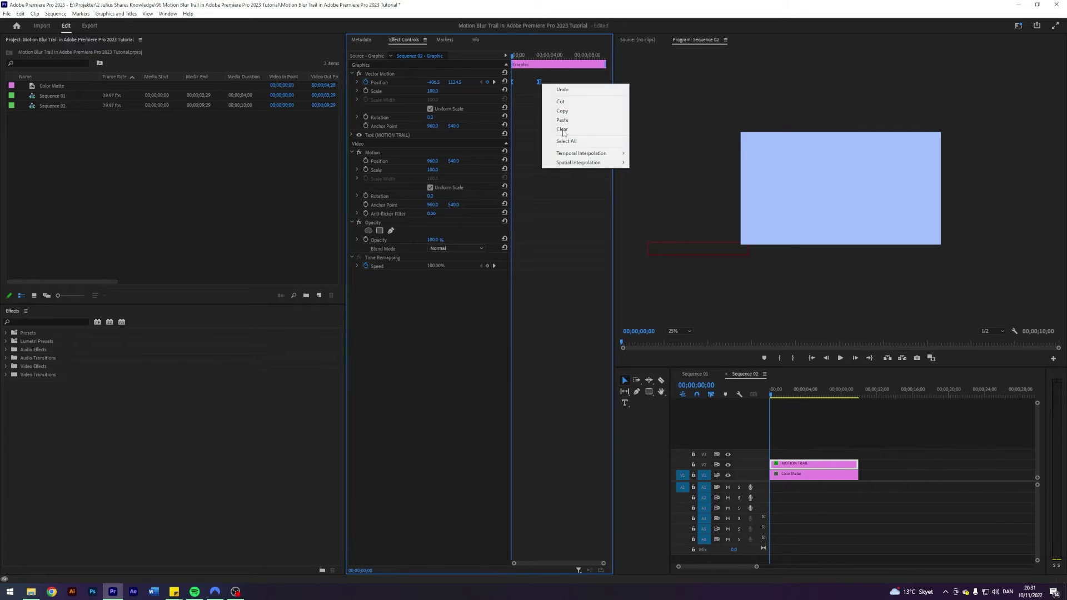
pyautogui.click(650, 212)
# Set the preview back to Fit and replay the sequence to check the easing
pyautogui.click(799, 418)
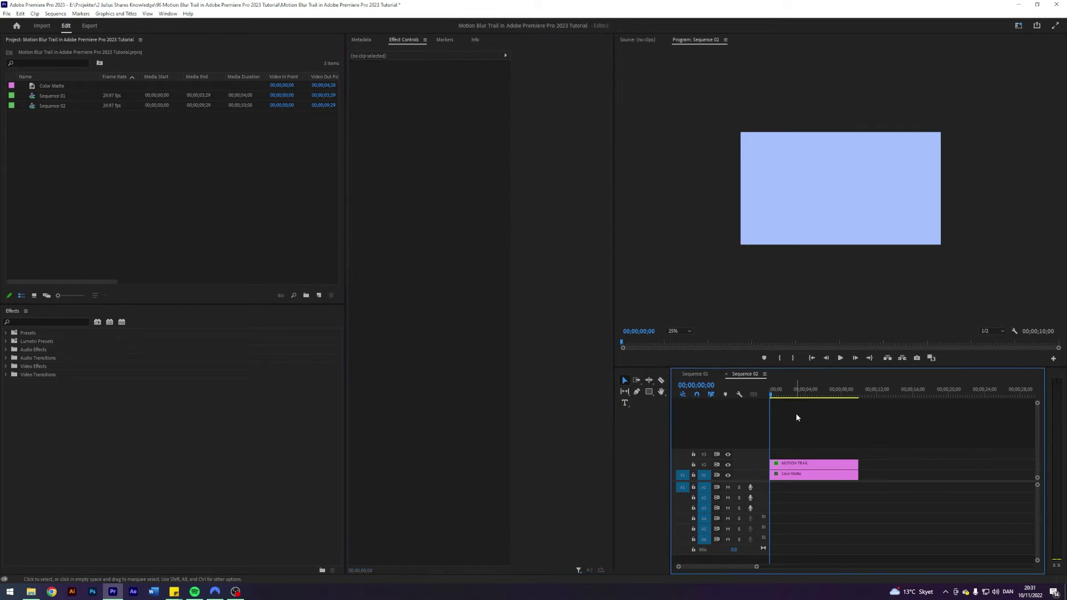
pyautogui.click(679, 331)
pyautogui.click(675, 340)
pyautogui.press('space')
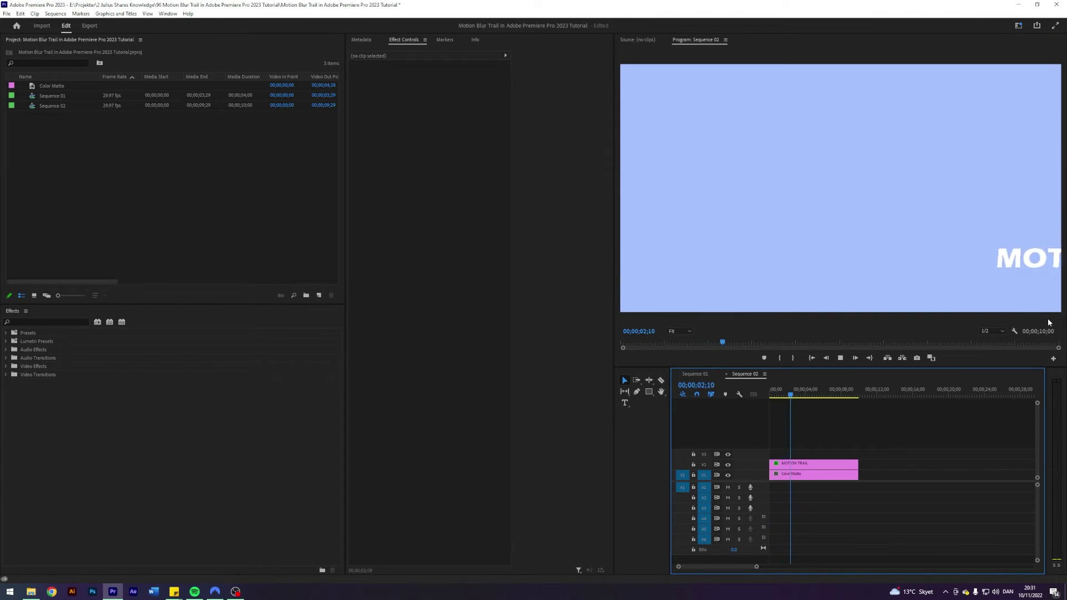
pyautogui.press('space')
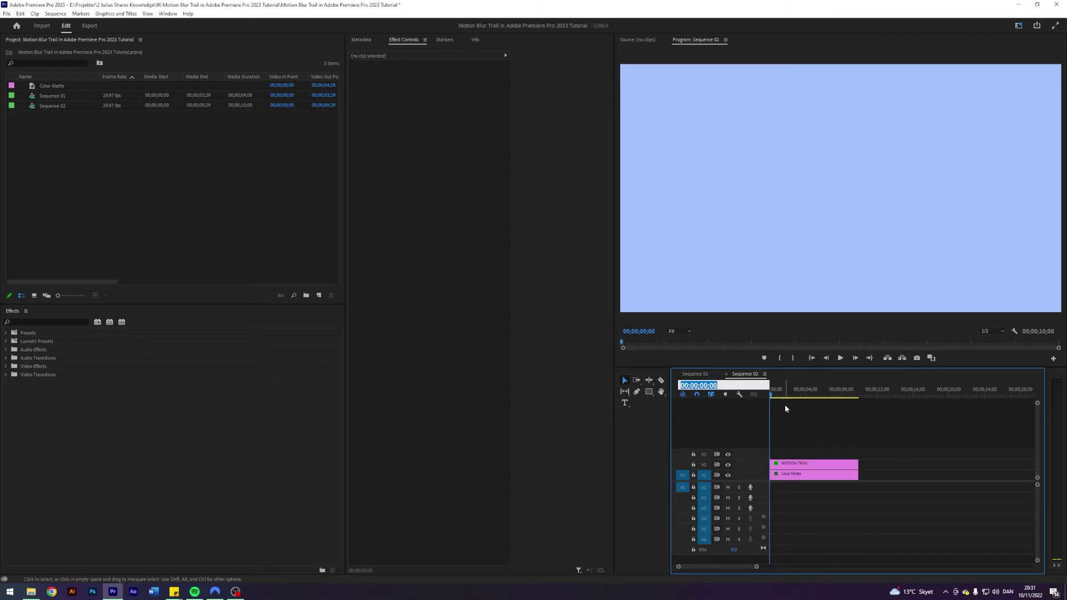
pyautogui.press('Home')
# Duplicate the MOTION TRAIL clip onto the track above and select the lower copy
pyautogui.click(794, 465)
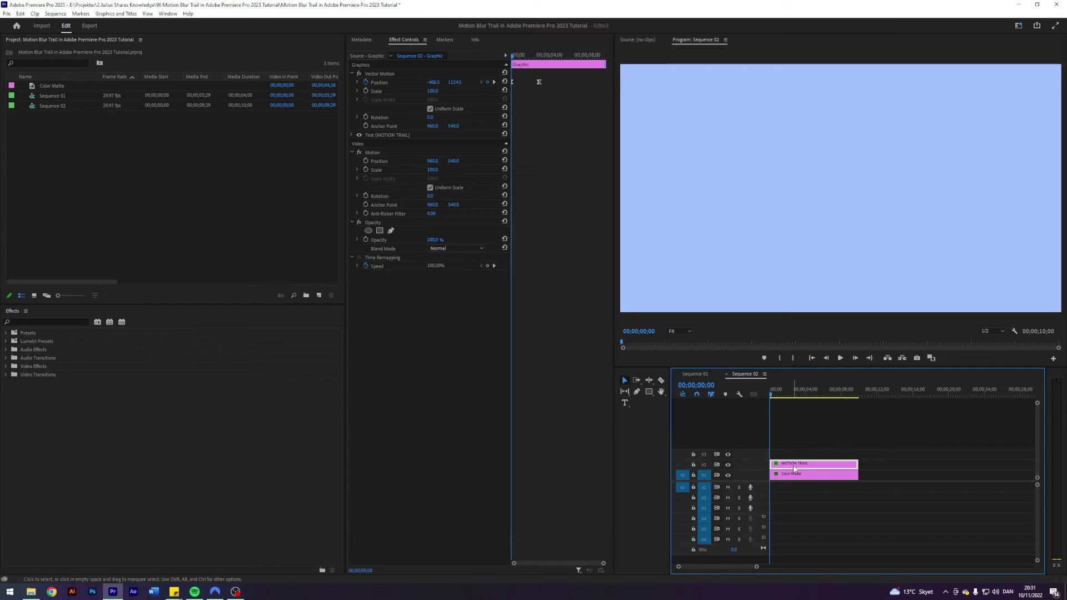
pyautogui.moveTo(794, 469); pyautogui.dragTo(791, 454)
pyautogui.click(794, 465)
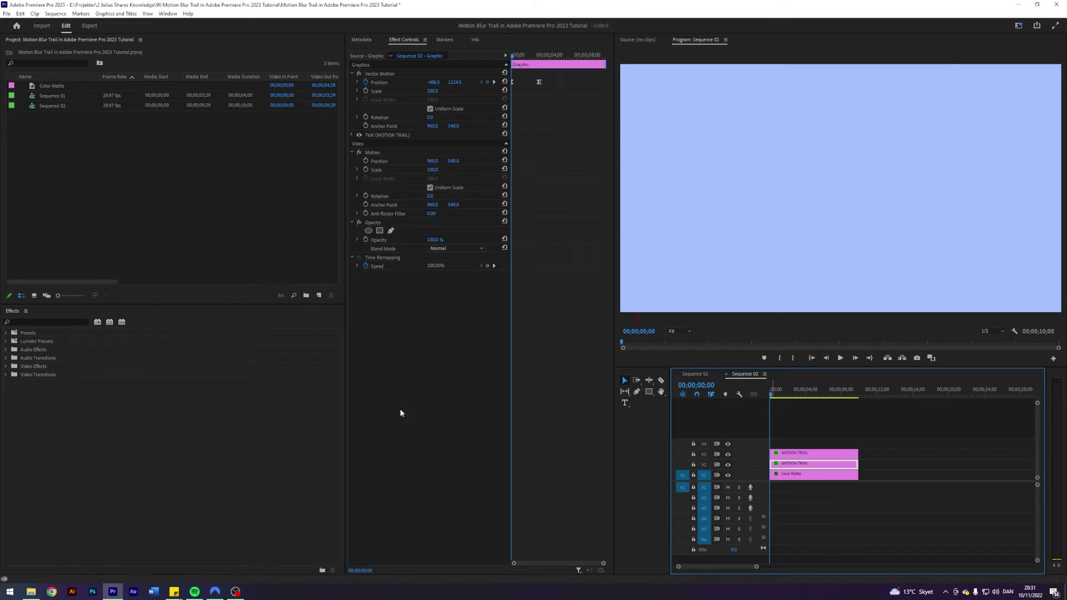
# Find the Echo effect and apply it to the lower MOTION TRAIL clip
pyautogui.click(35, 322)
pyautogui.write('echo')
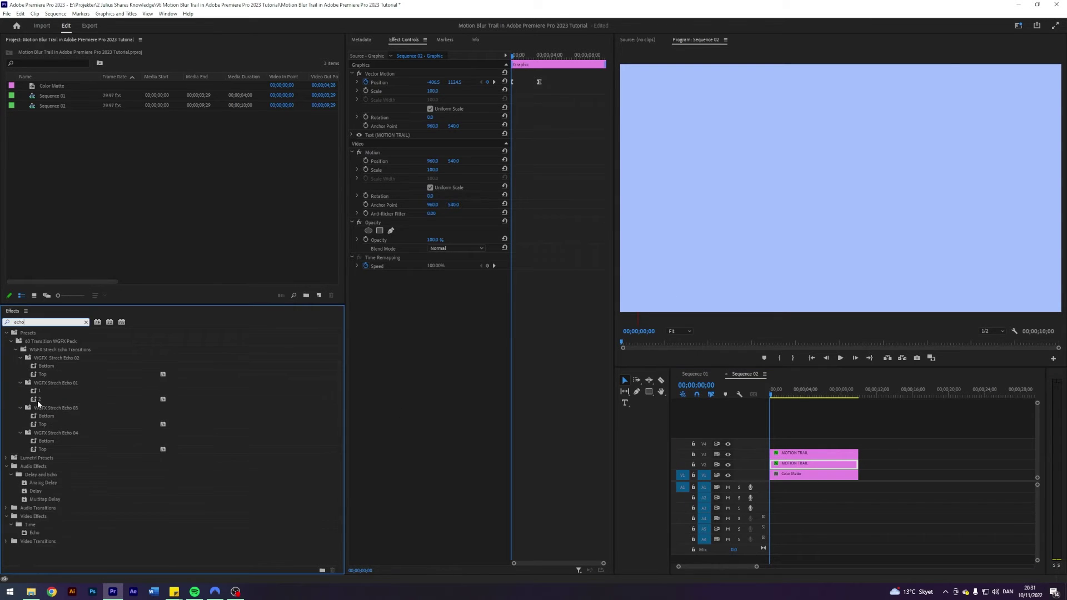
pyautogui.click(30, 533)
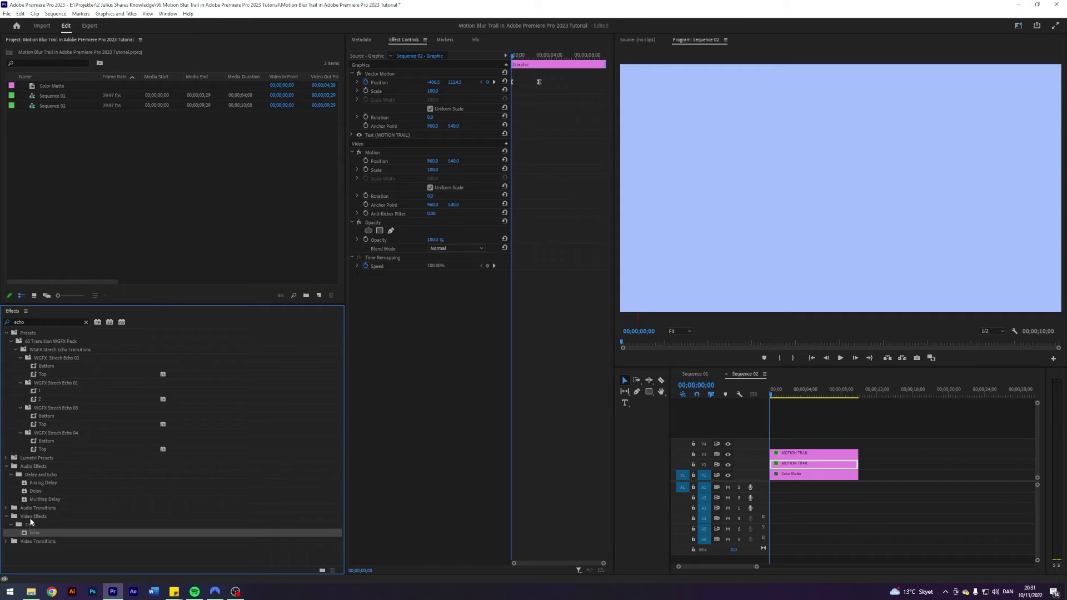
pyautogui.moveTo(28, 537); pyautogui.dragTo(459, 240)
# Set Echo Time to -0.008, Number Of Echoes to 30 and Decay to 0.8
pyautogui.click(434, 152)
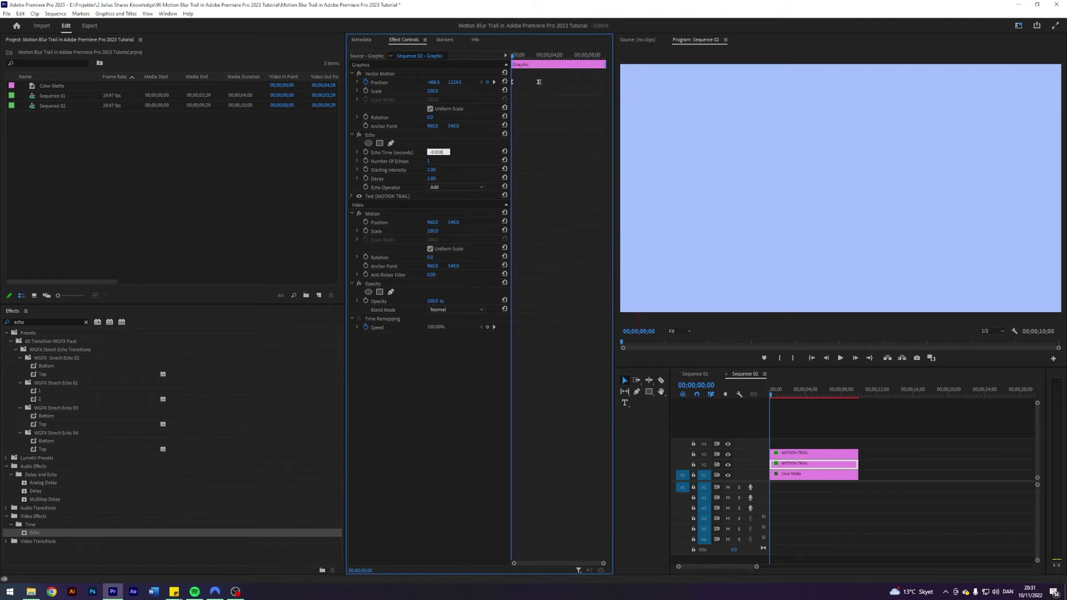
pyautogui.write('-0.008')
pyautogui.press('Tab')
pyautogui.press('Tab')
pyautogui.press('Tab')
pyautogui.write('0.8')
pyautogui.press('Return')
pyautogui.moveTo(772, 395); pyautogui.dragTo(780, 396)
# Zoom the Program Monitor to 200% and pan to the end of the text
pyautogui.click(679, 331)
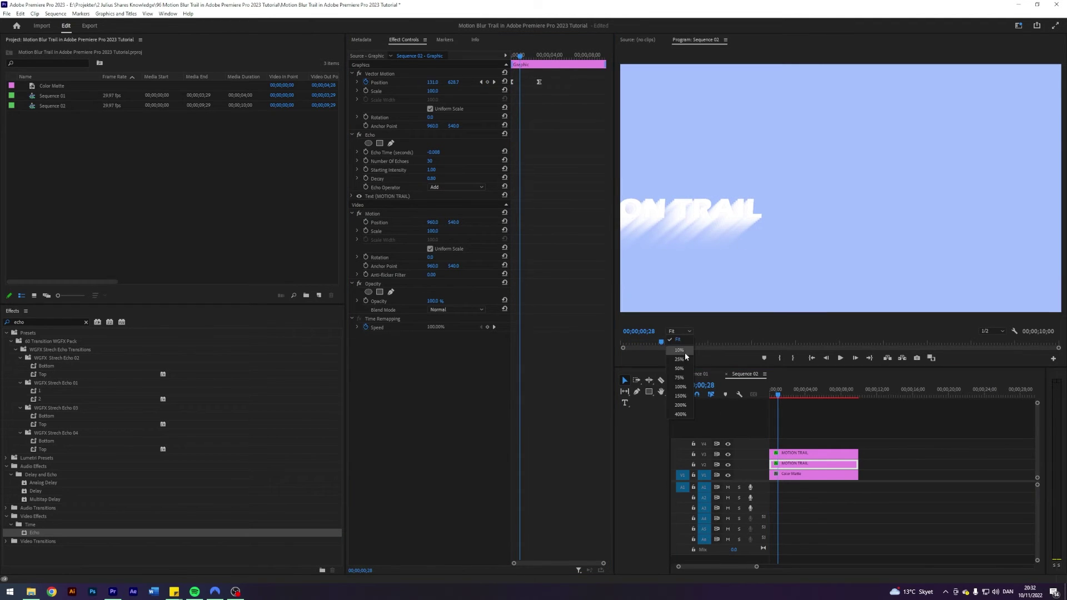
pyautogui.click(681, 405)
pyautogui.press('h')
pyautogui.moveTo(670, 216); pyautogui.dragTo(798, 197)
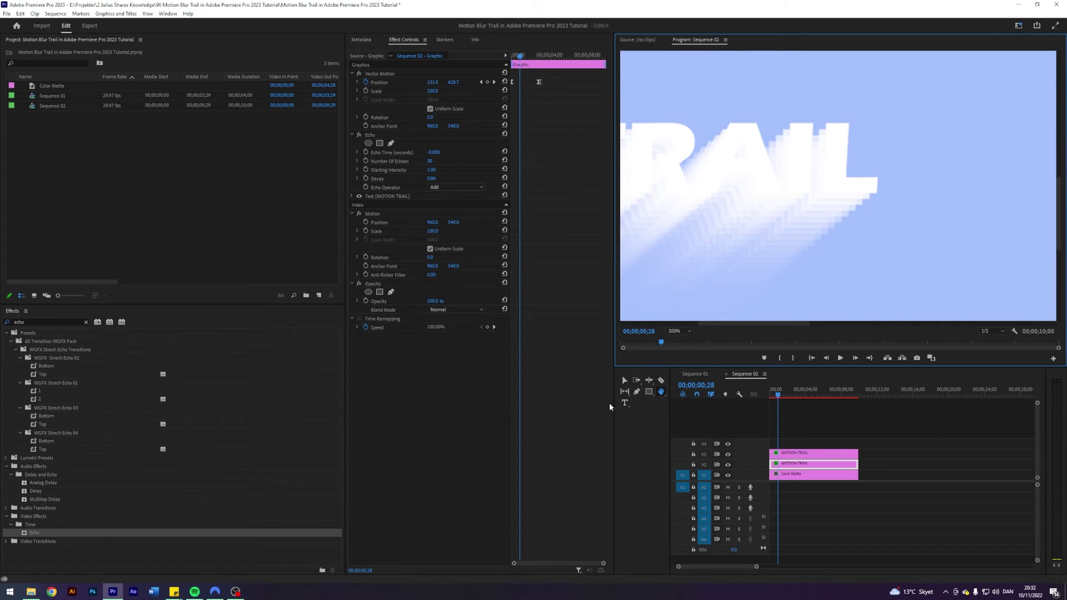
# Search the Effects panel for 'gau' to find Gaussian Blur
pyautogui.click(624, 381)
pyautogui.hotkey('shift', '7')
pyautogui.write('ga')
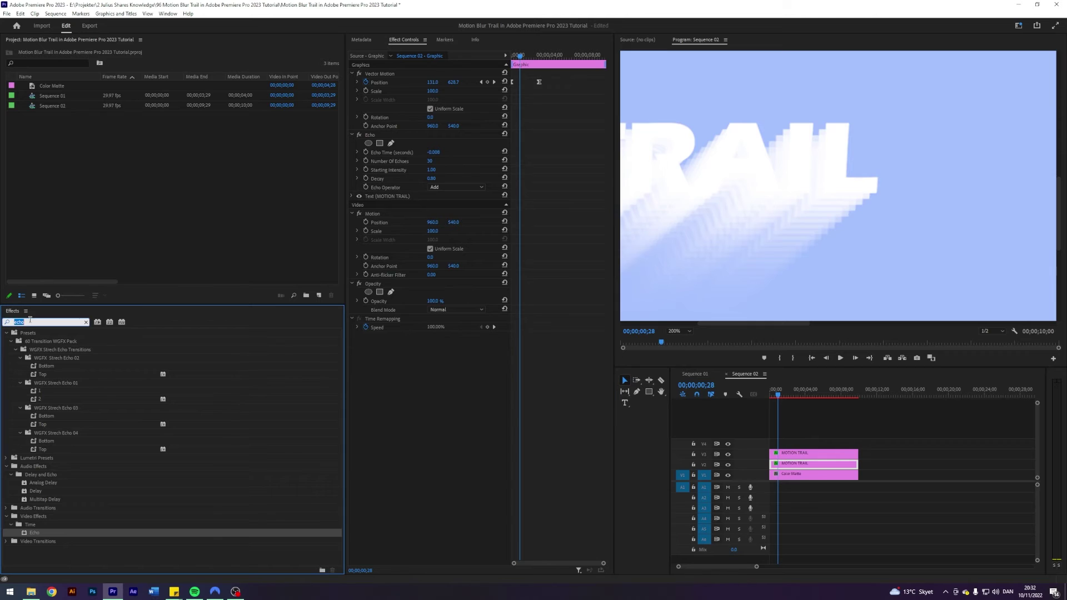
pyautogui.write('us')
# Apply Gaussian Blur to the echoed text clip with Blurriness 15
pyautogui.moveTo(44, 415); pyautogui.dragTo(219, 269)
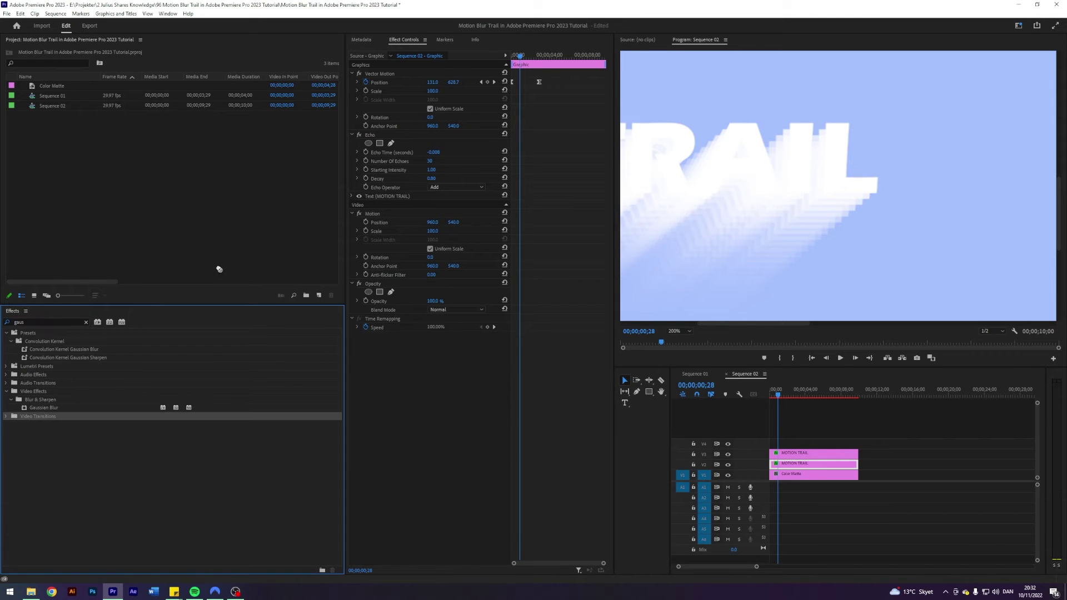
pyautogui.moveTo(43, 408); pyautogui.dragTo(422, 144)
pyautogui.click(431, 151)
pyautogui.write('15')
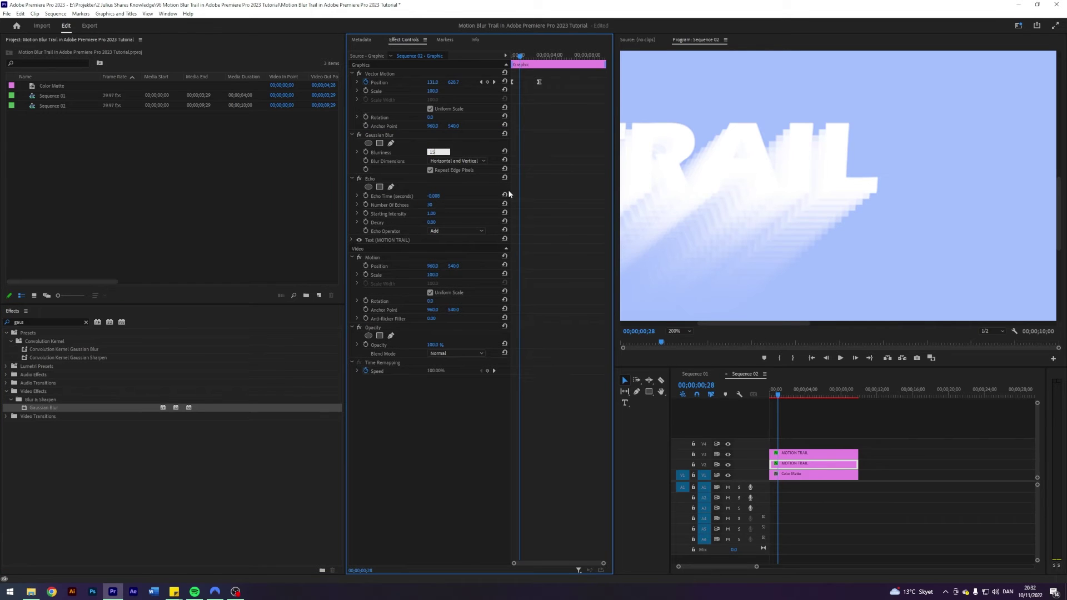
pyautogui.press('Return')
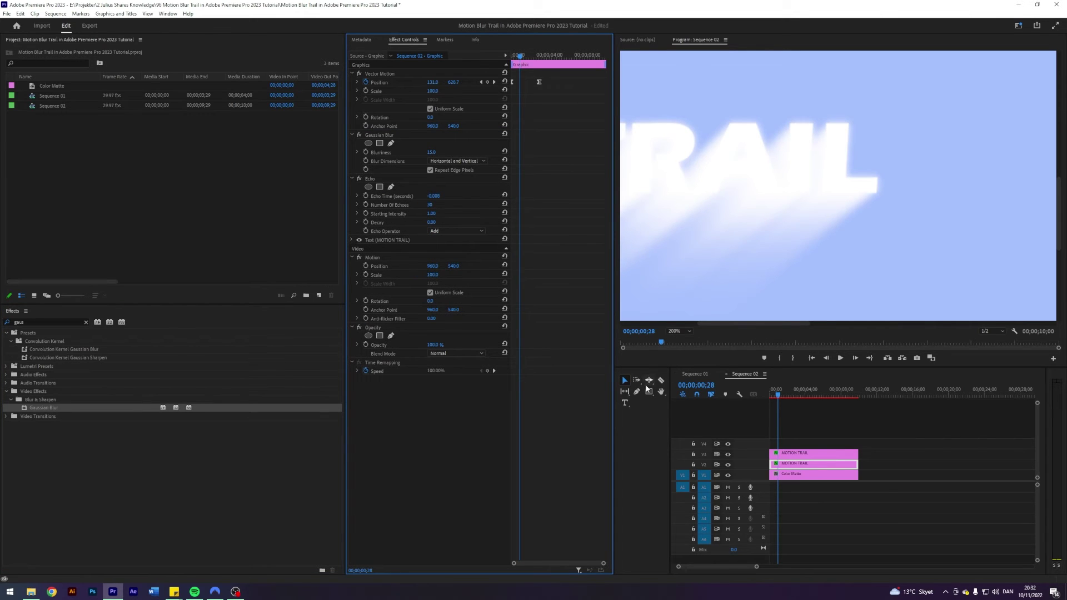
# Return the preview to Fit, scrub to a later frame, and deselect the clip
pyautogui.click(677, 332)
pyautogui.click(674, 340)
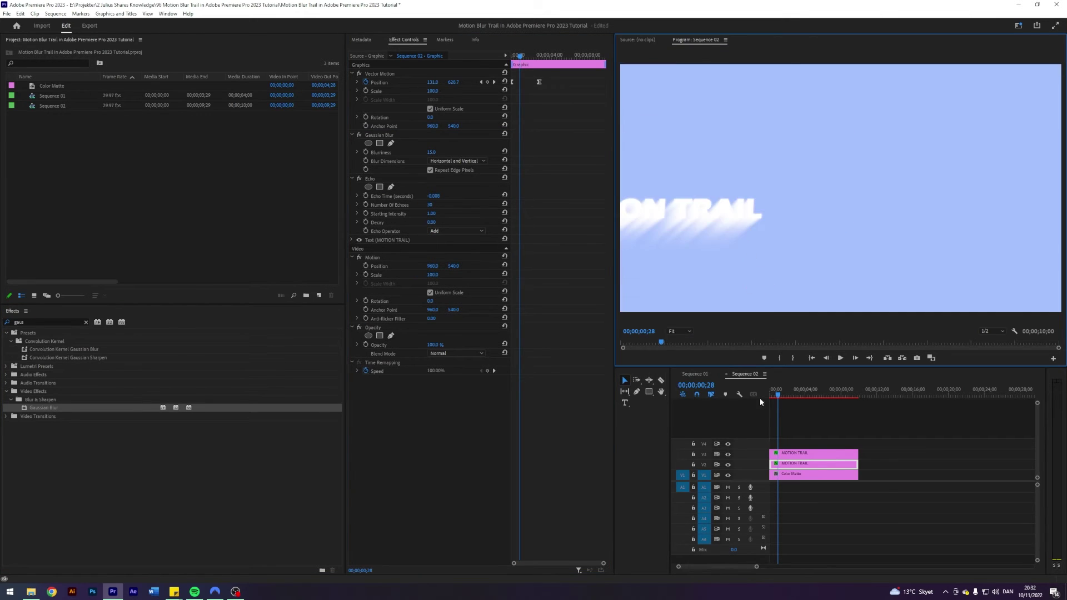
pyautogui.moveTo(775, 396); pyautogui.dragTo(785, 396)
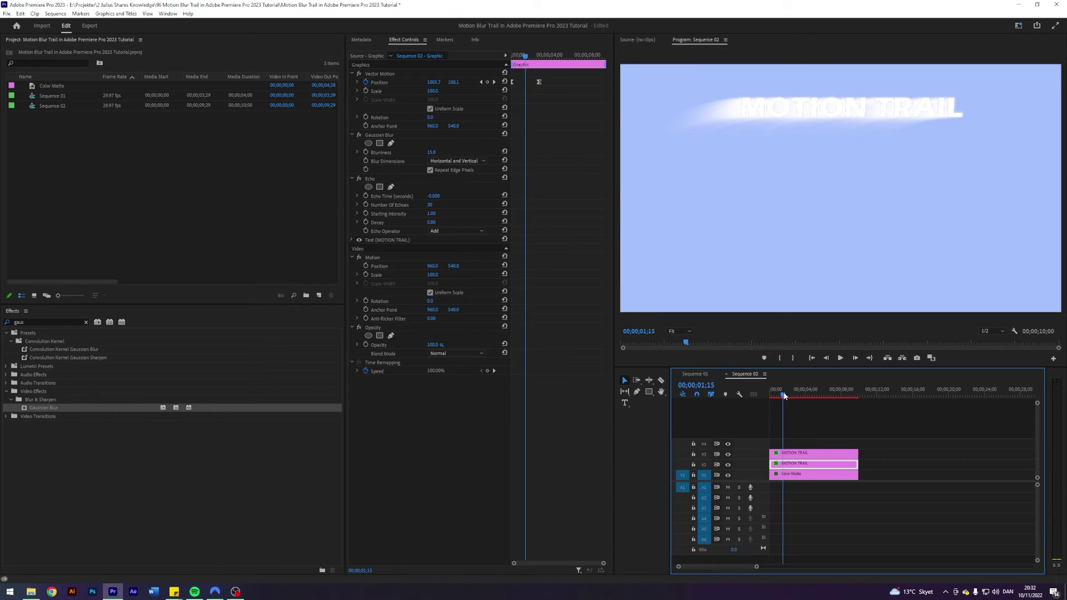
pyautogui.click(807, 442)
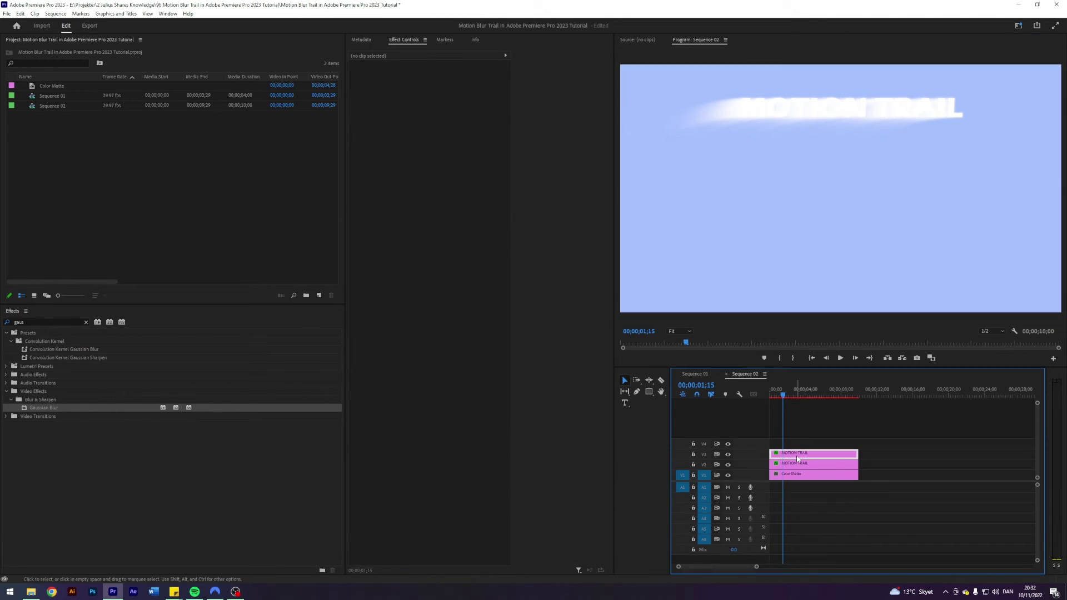
# Change the V2 MOTION TRAIL copy's text fill to red (FF0000)
pyautogui.click(797, 461)
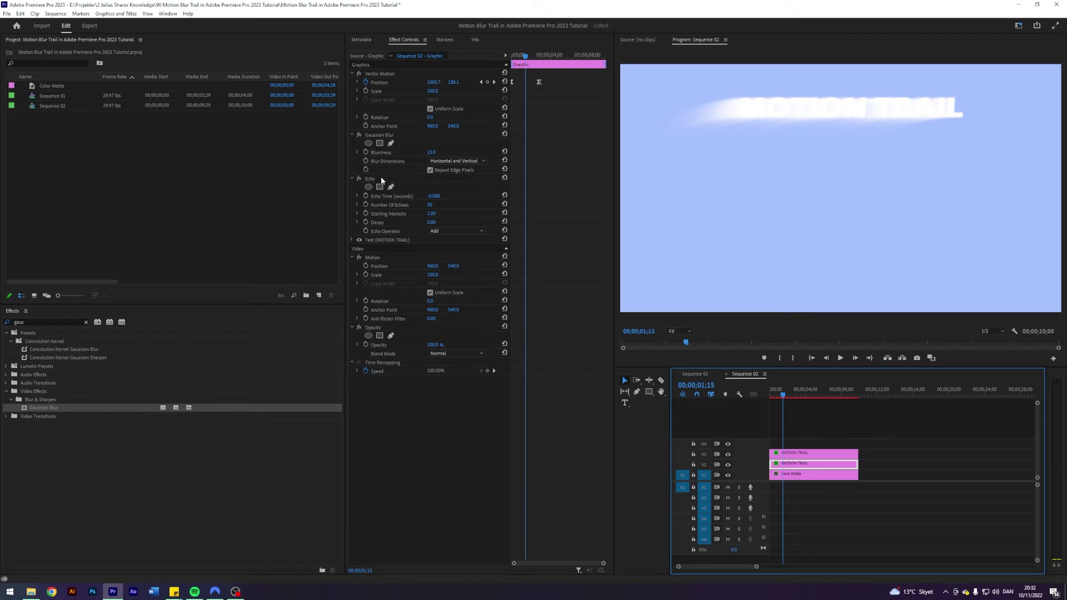
pyautogui.click(352, 240)
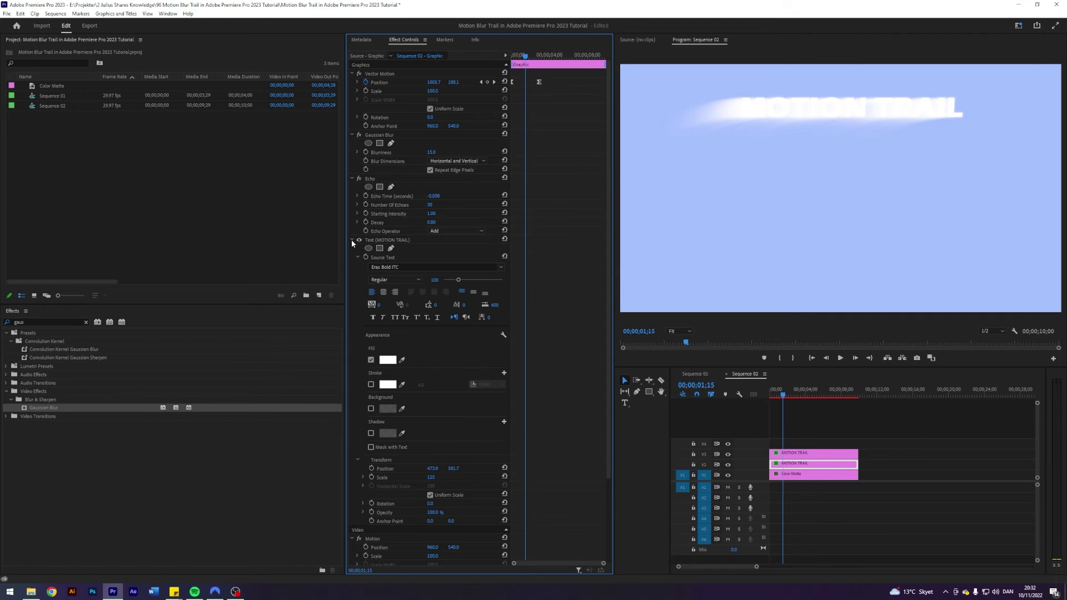
pyautogui.click(395, 362)
pyautogui.click(537, 351)
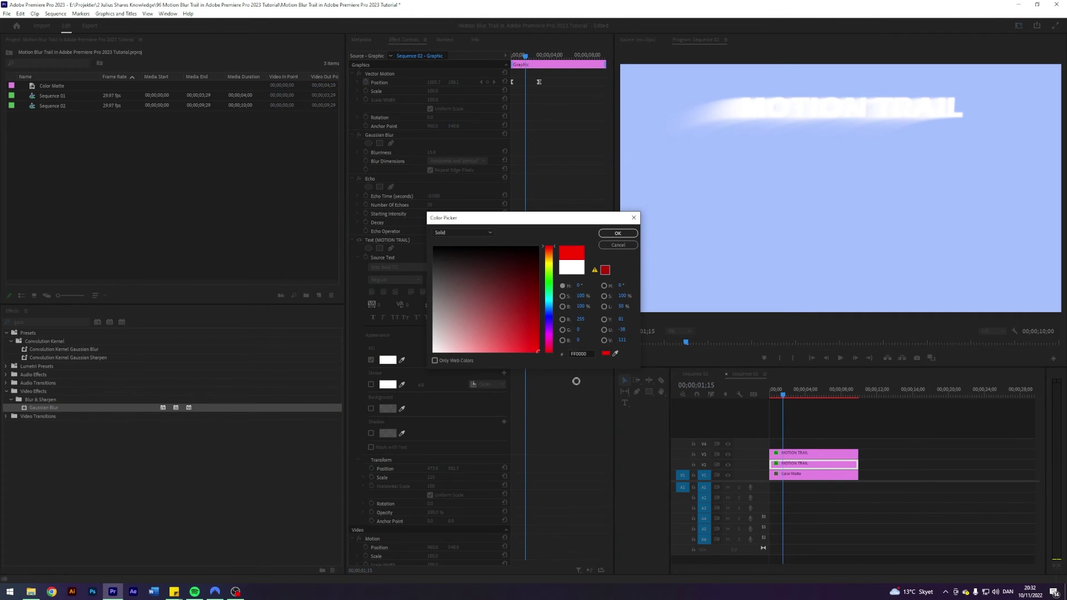
pyautogui.click(617, 245)
# Preview the red trail and reduce Number Of Echoes to 10
pyautogui.moveTo(783, 395)
pyautogui.mouseDown()
pyautogui.moveTo(760, 395)
pyautogui.moveTo(777, 394)
pyautogui.mouseUp()
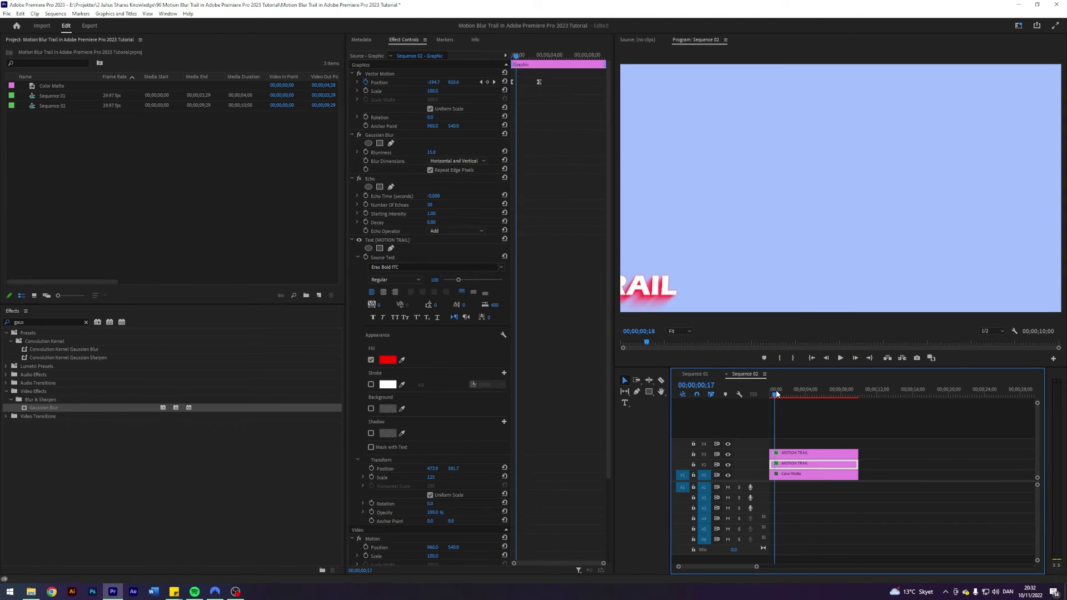
pyautogui.press('space')
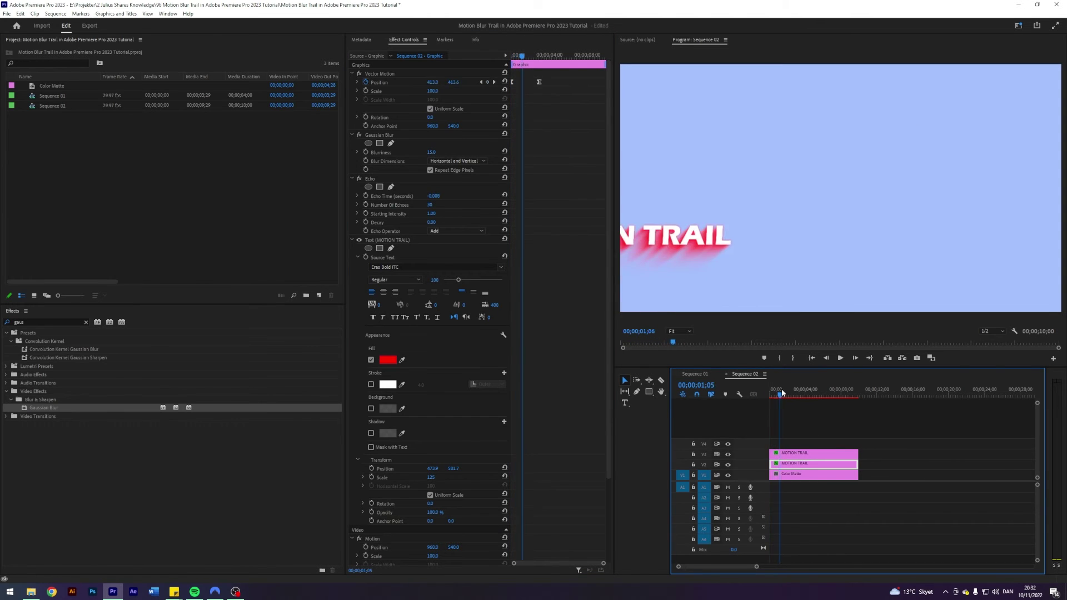
pyautogui.click(432, 204)
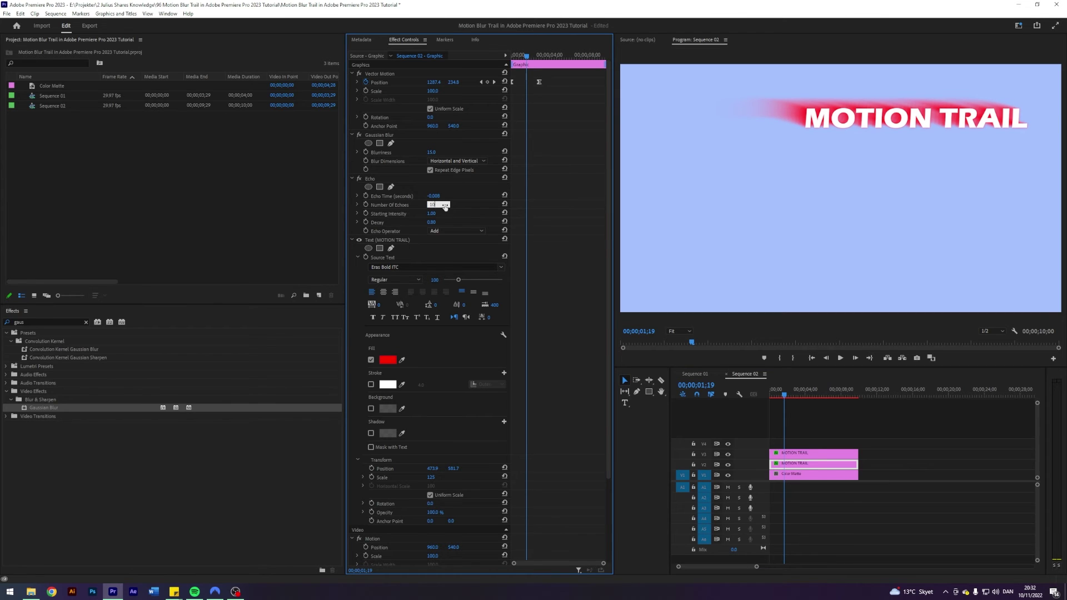
pyautogui.write('10')
pyautogui.press('Return')
pyautogui.click(775, 432)
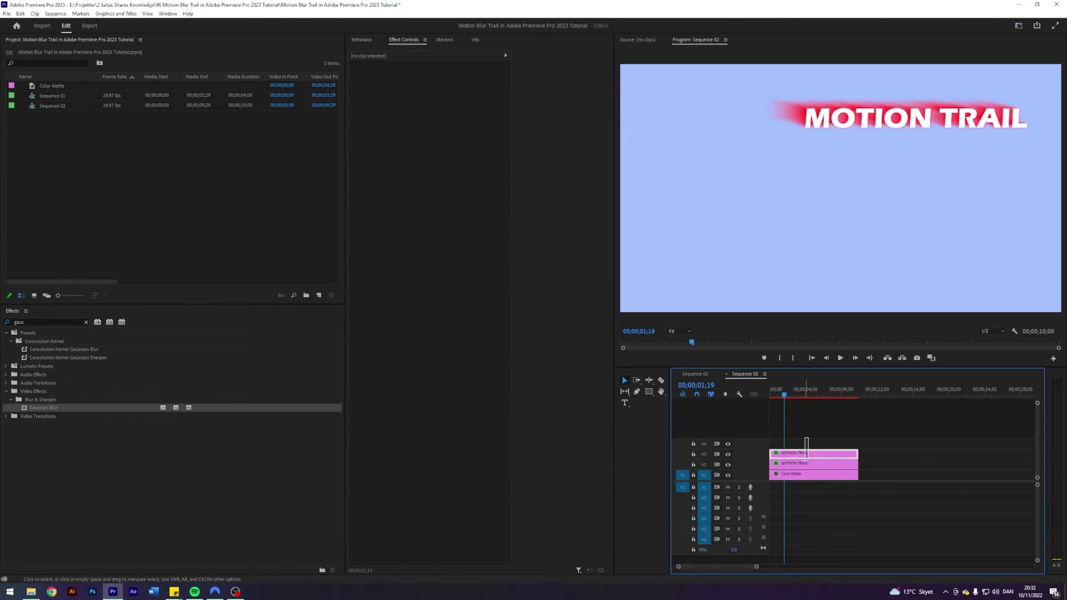
# Move the MOTION TRAIL clips up a track and set the V2 copy's echo Decay to 1
pyautogui.moveTo(806, 457)
pyautogui.mouseDown()
pyautogui.moveTo(803, 445)
pyautogui.moveTo(795, 461)
pyautogui.mouseUp()
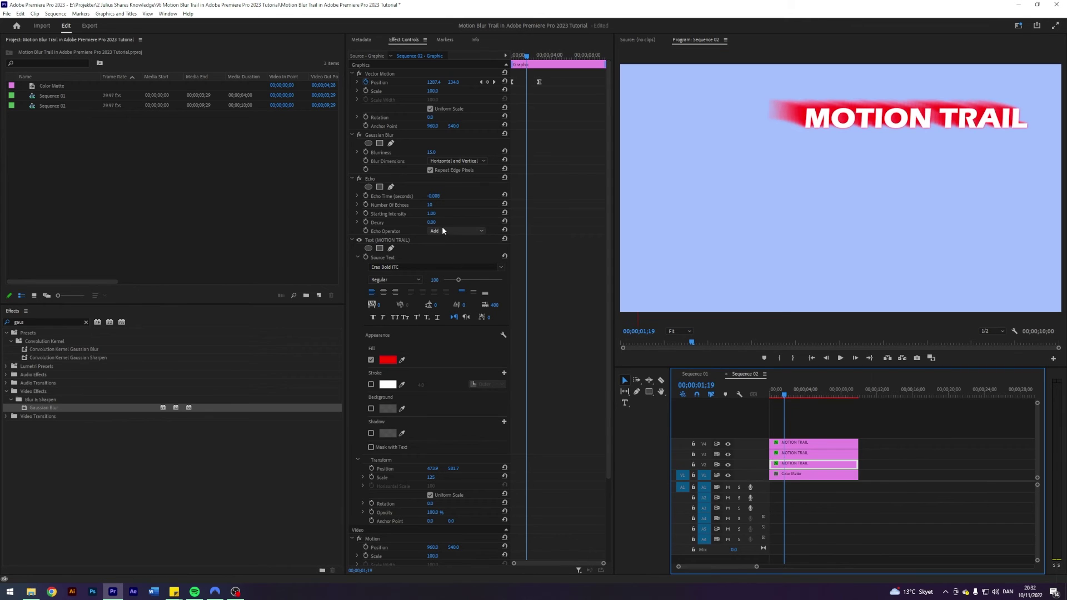
pyautogui.click(432, 223)
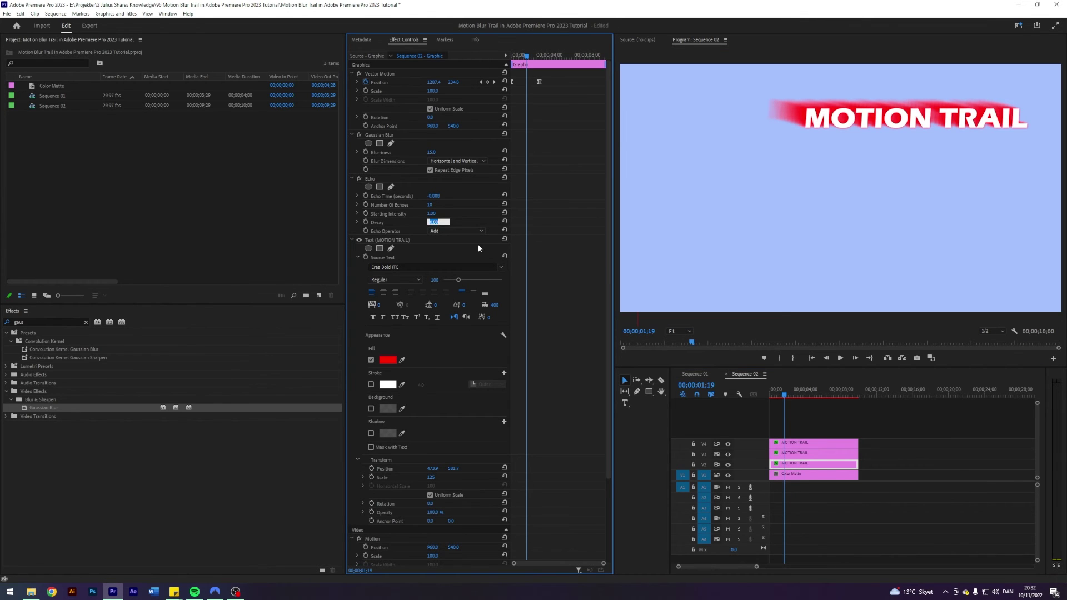
pyautogui.press('Return')
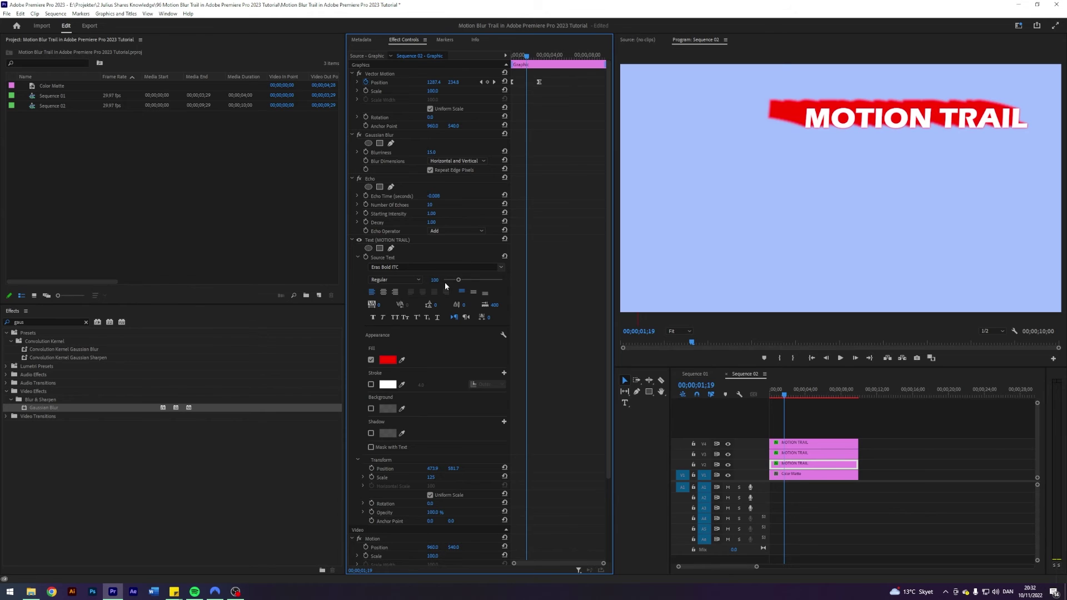
# Change the V2 copy's fill to blue-purple (3600FF) and review earlier frames
pyautogui.click(388, 359)
pyautogui.click(550, 326)
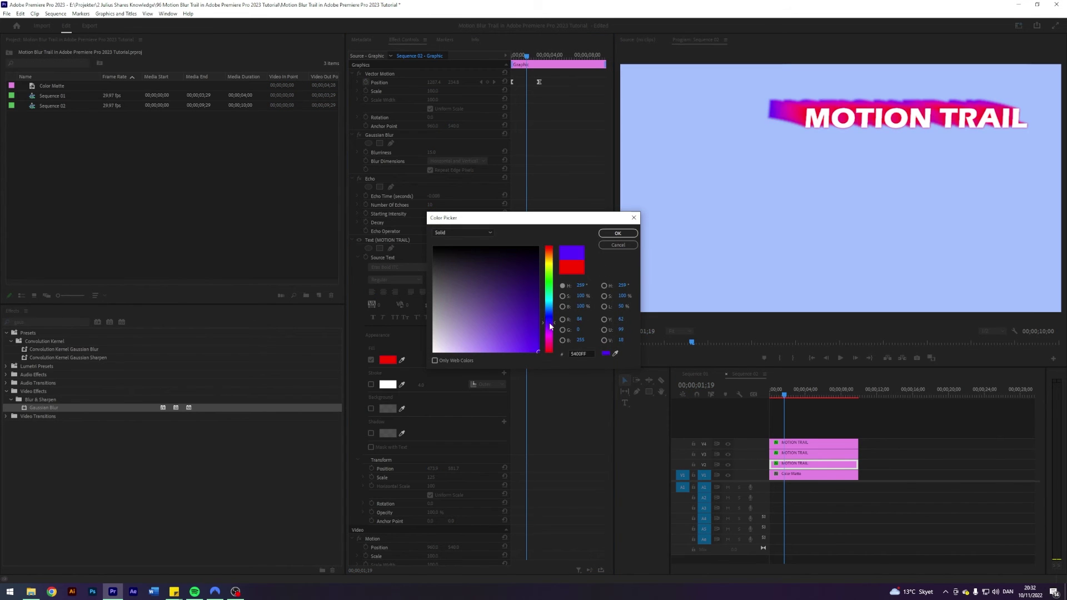
pyautogui.moveTo(549, 326); pyautogui.dragTo(549, 321)
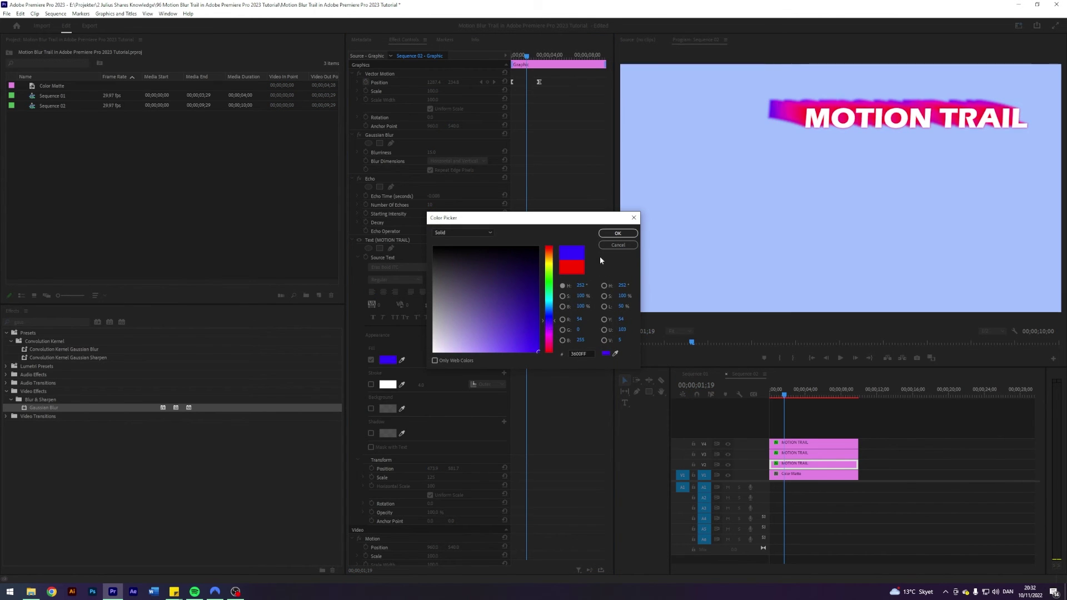
pyautogui.click(617, 232)
pyautogui.moveTo(778, 394); pyautogui.dragTo(780, 395)
pyautogui.click(819, 419)
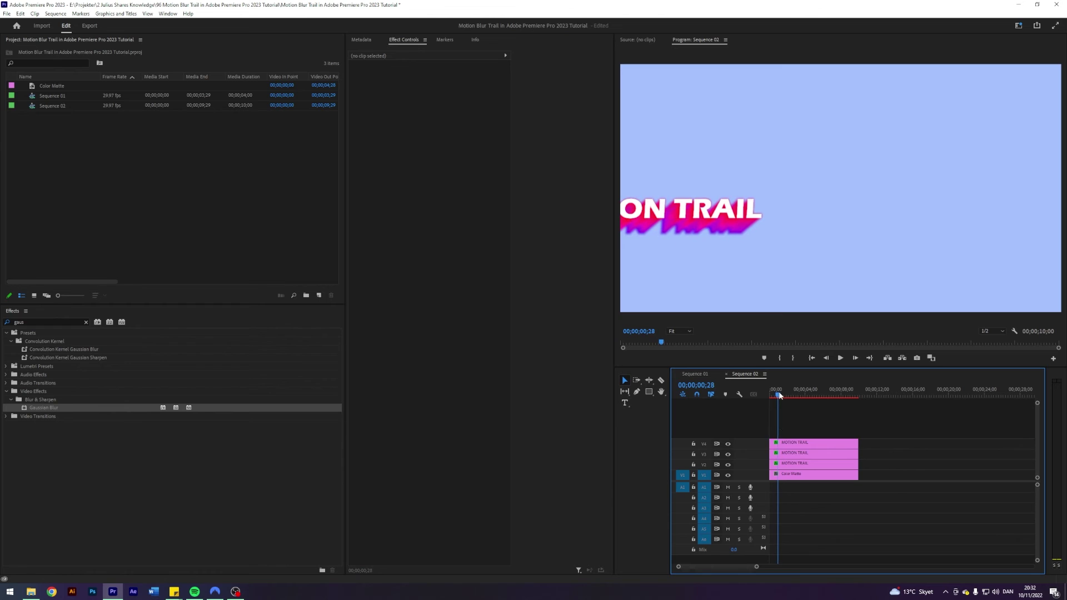
# Set the V2 copy's Decay to 1.2, then delete that extra clip
pyautogui.click(812, 464)
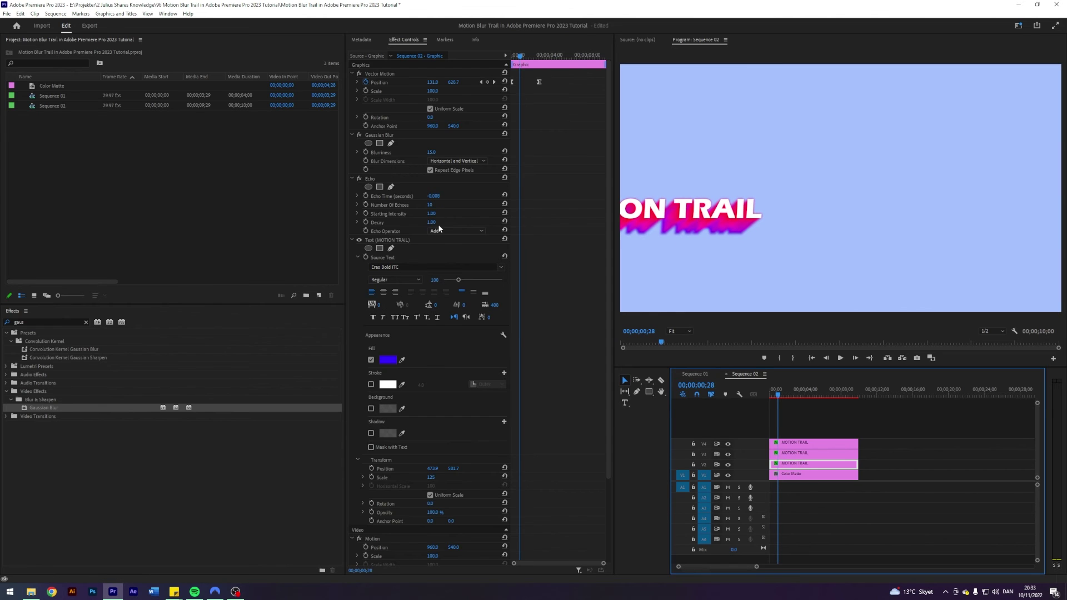
pyautogui.click(431, 223)
pyautogui.write('1.2')
pyautogui.click(782, 394)
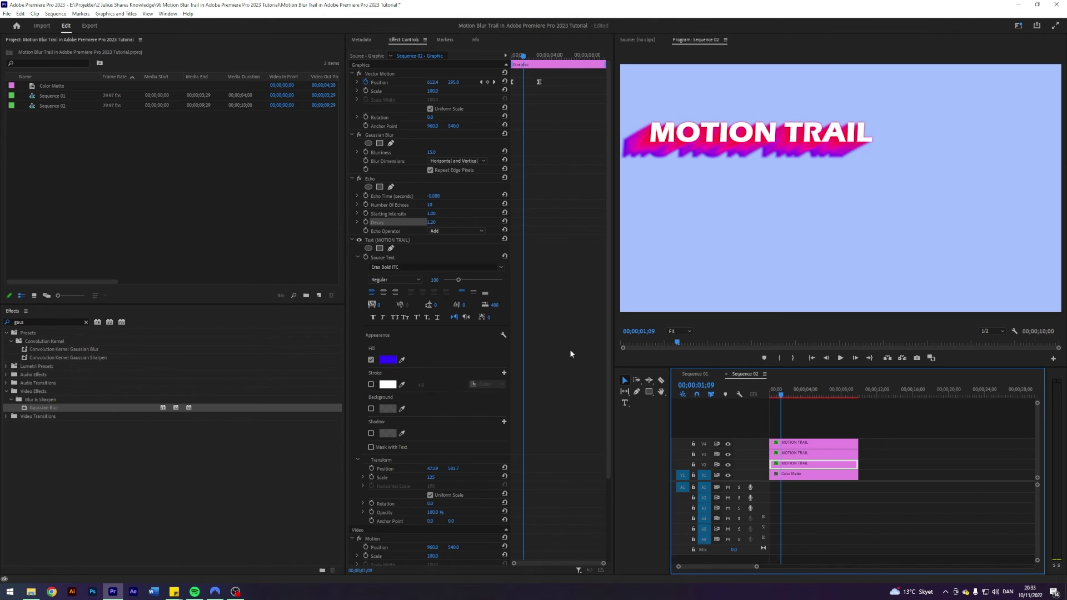
pyautogui.press('Delete')
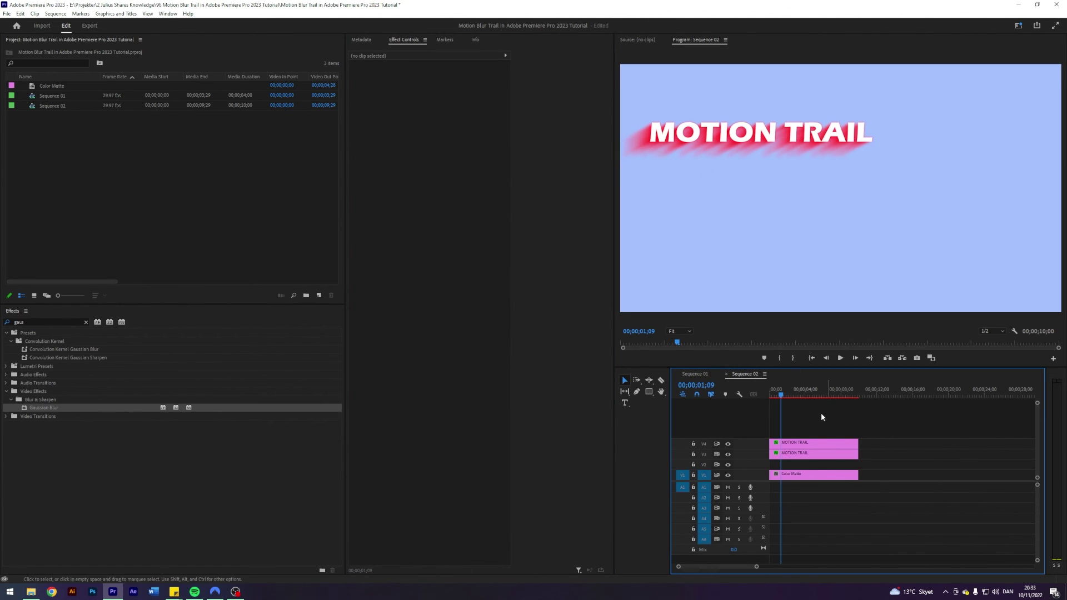
# Move both MOTION TRAIL clips down onto V3 and V2 and return to the sequence start
pyautogui.moveTo(824, 417); pyautogui.dragTo(794, 467)
pyautogui.click(801, 433)
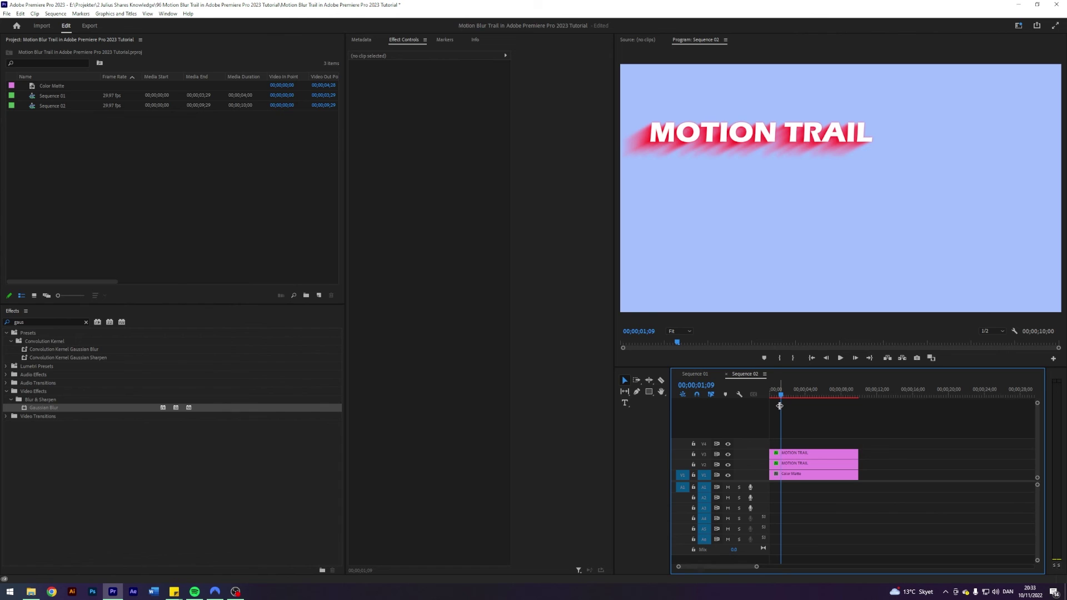
pyautogui.press('Home')
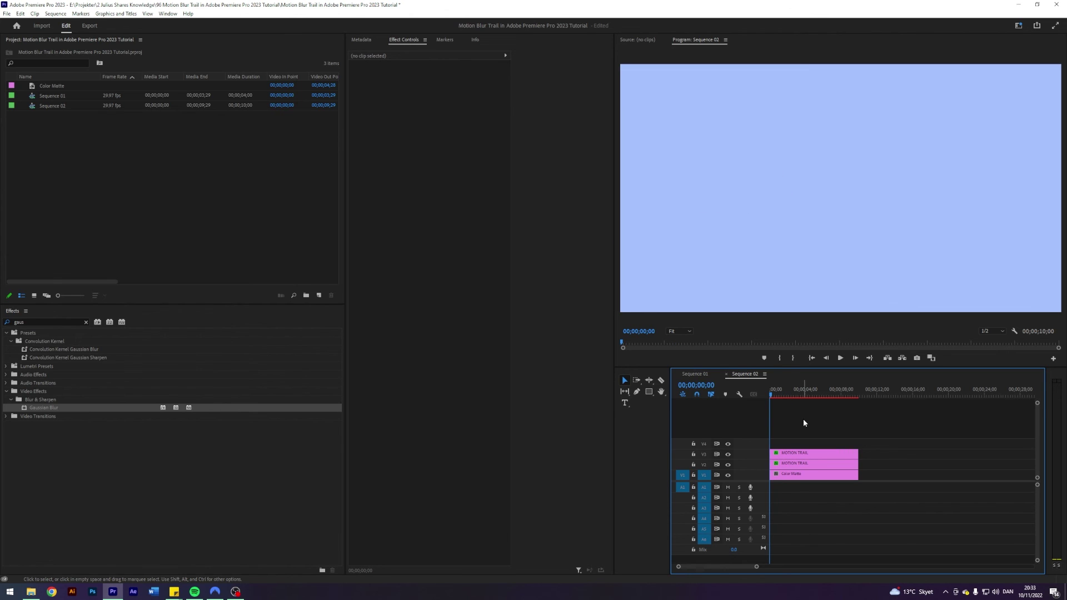
# Preview the MOTION TRAIL title sliding in with its blurred red trail
pyautogui.press('space')
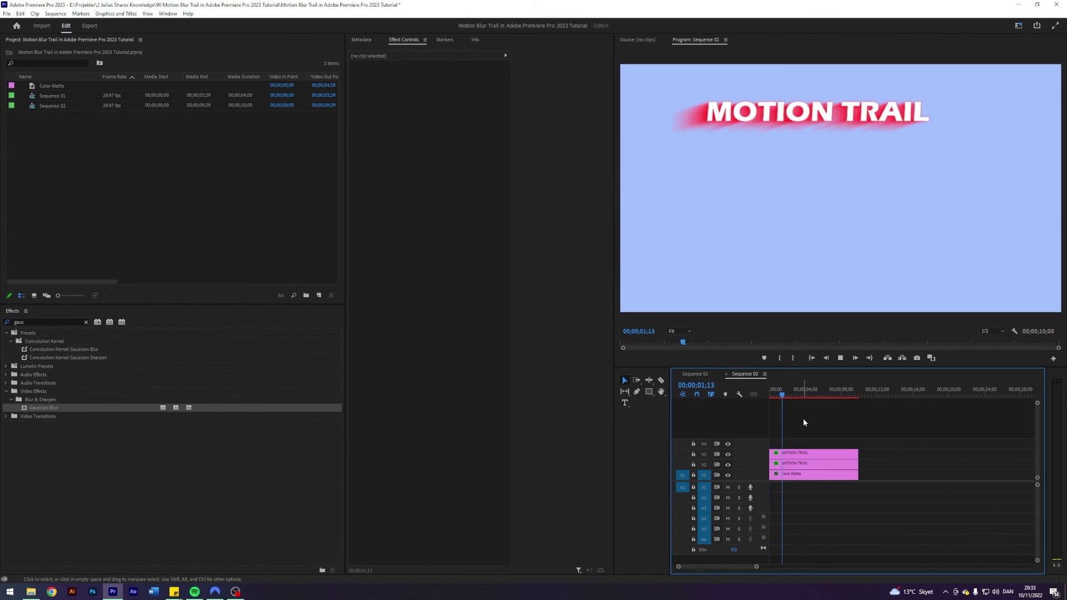
pyautogui.press('Home')
pyautogui.press('space')
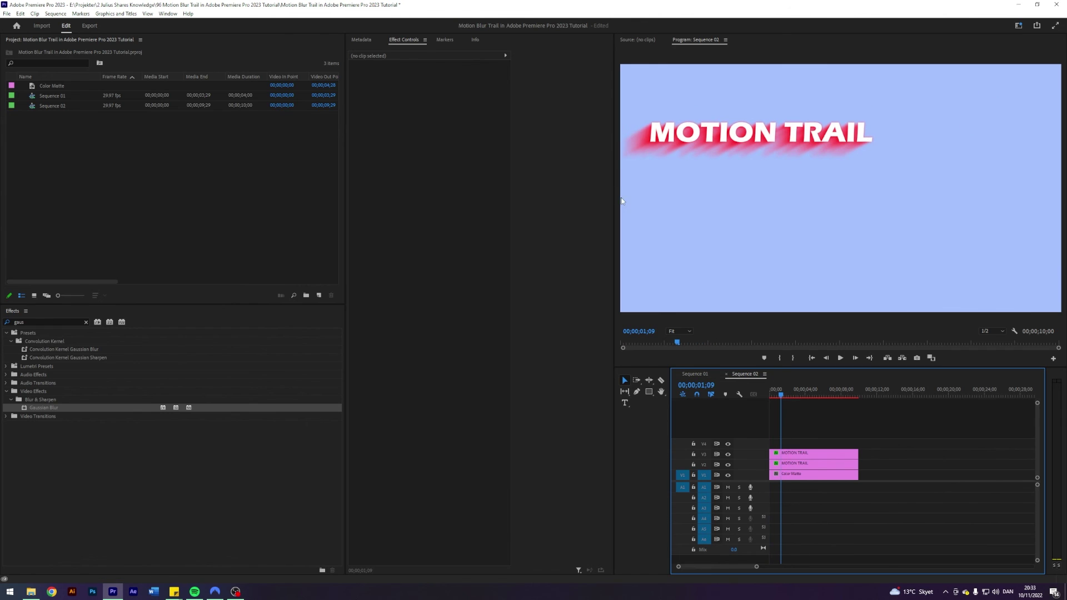
pyautogui.moveTo(781, 395); pyautogui.dragTo(785, 396)
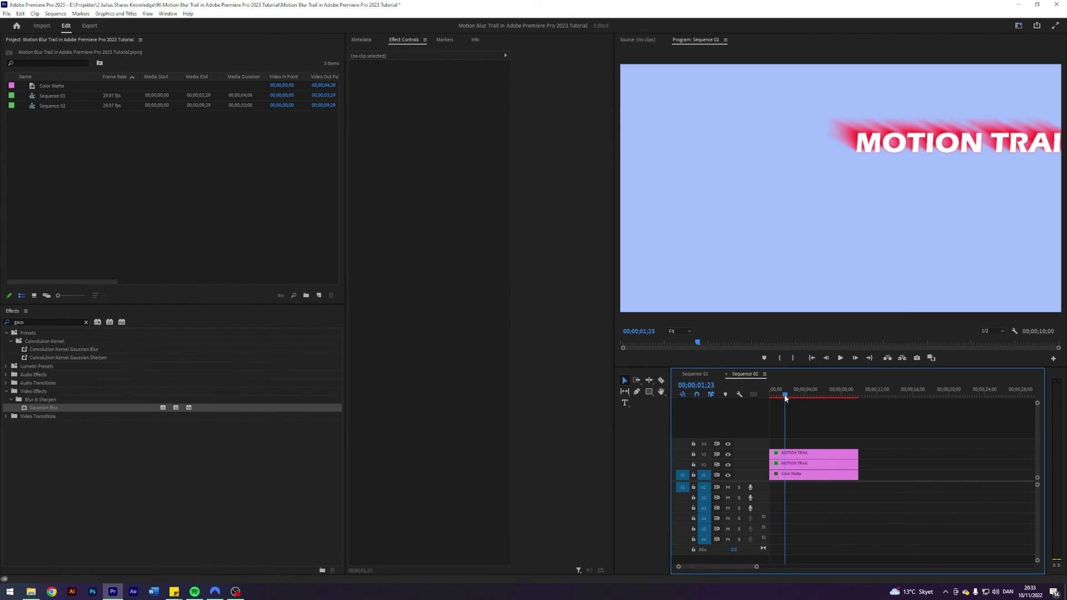